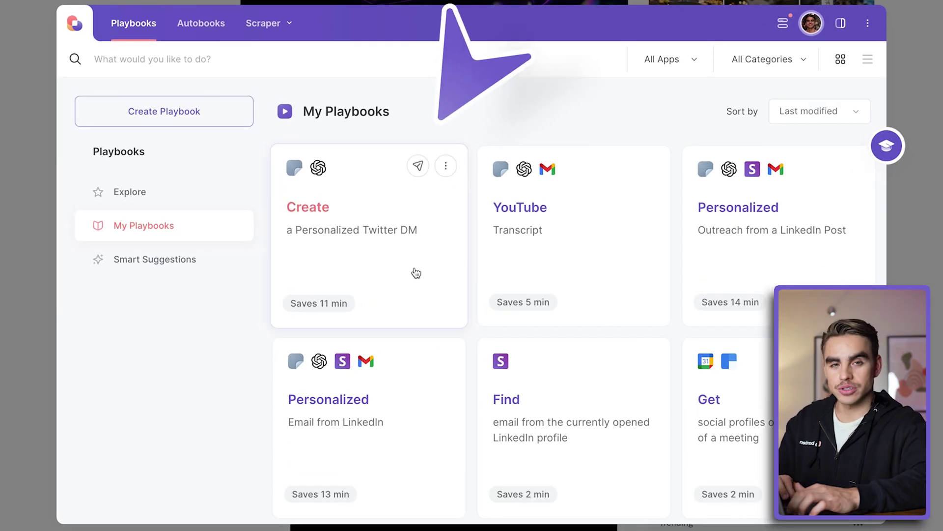
# - Give the Create a Personalized Twitter DM playbook the prompt 'Write an outreach message to create a joined thread…' and reach Run Playbook
pyautogui.click(415, 270)
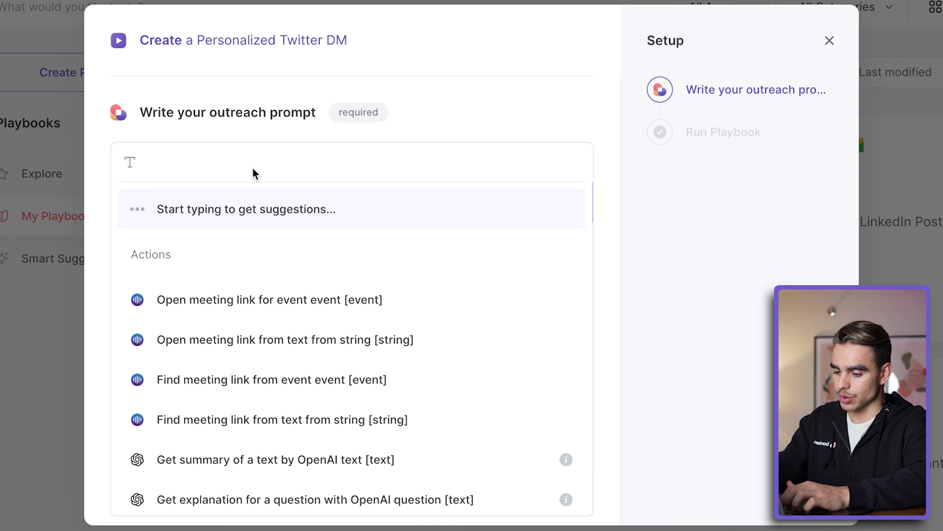
pyautogui.write('Write p')
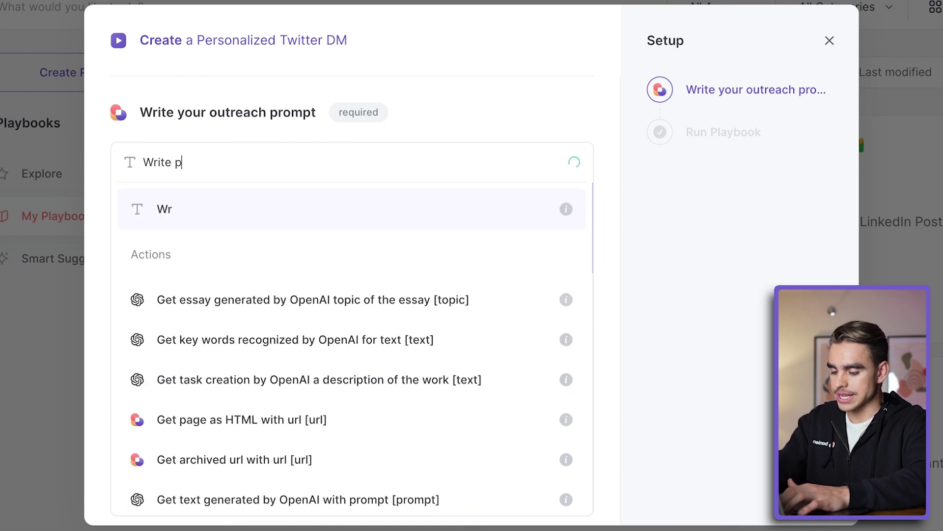
pyautogui.press('BackSpace')
pyautogui.write('an outrea')
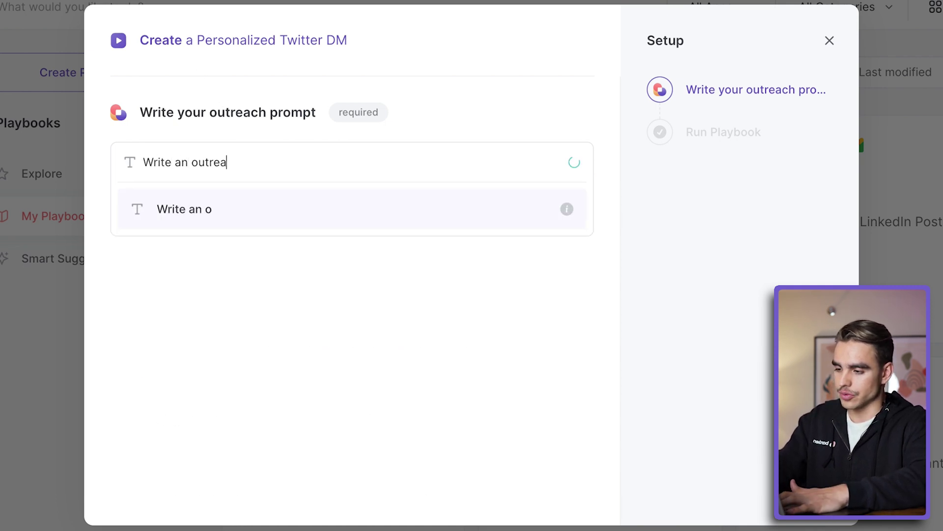
pyautogui.write('ch message to cr')
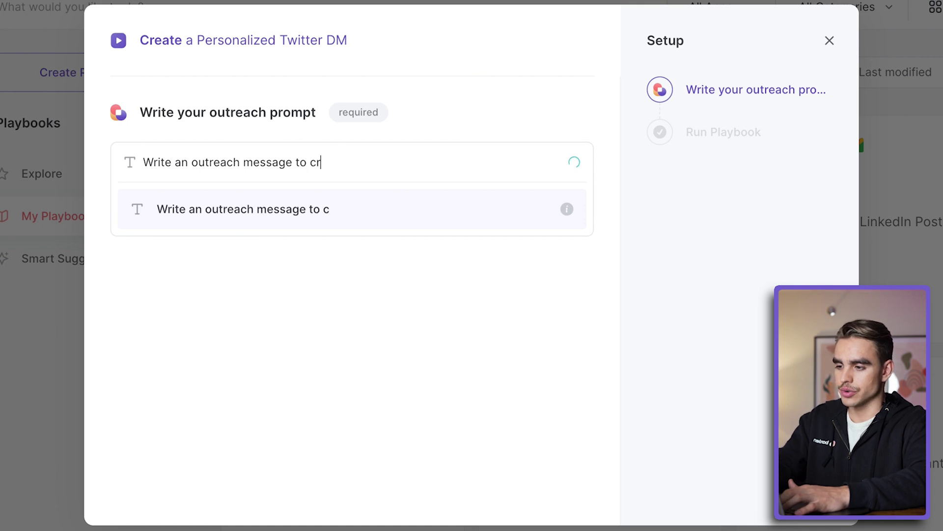
pyautogui.write('eate a joined threa')
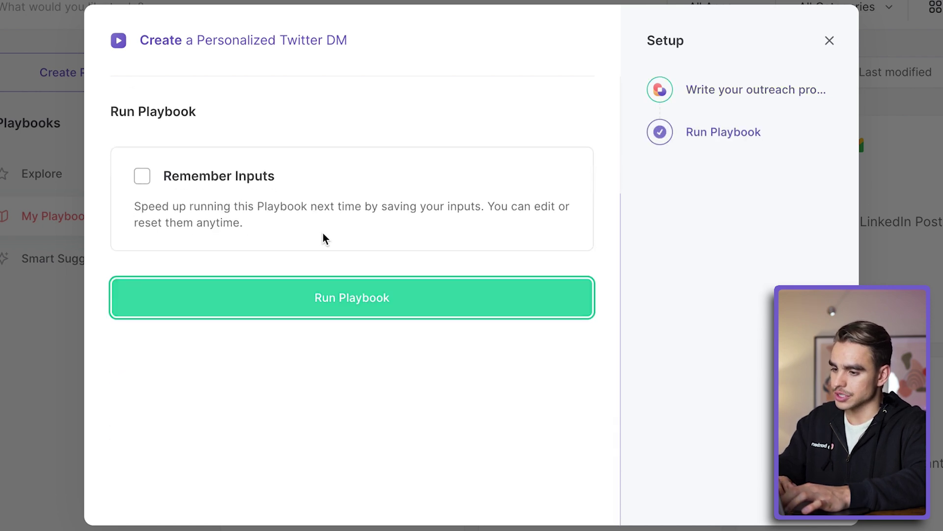
pyautogui.click(373, 287)
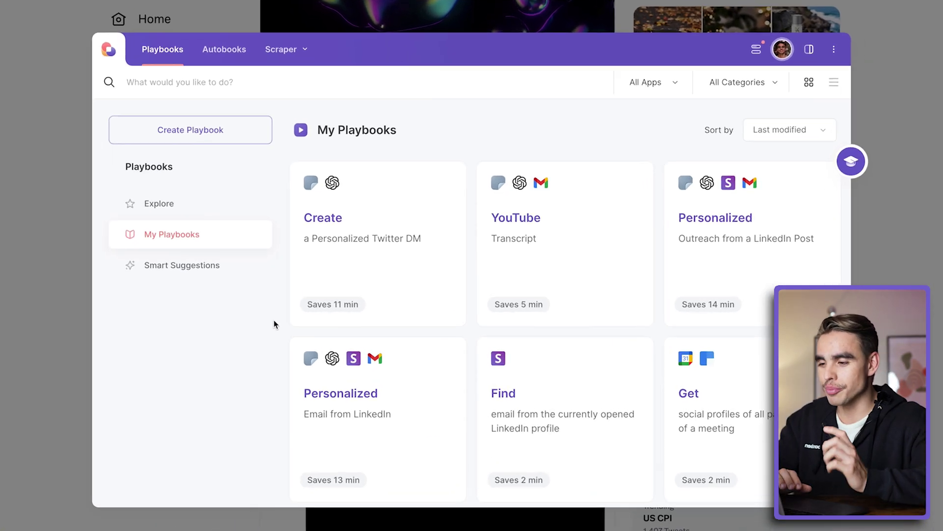
# - Open the Create a Personalized Twitter DM playbook in the builder from its More Options menu
pyautogui.moveTo(425, 198)
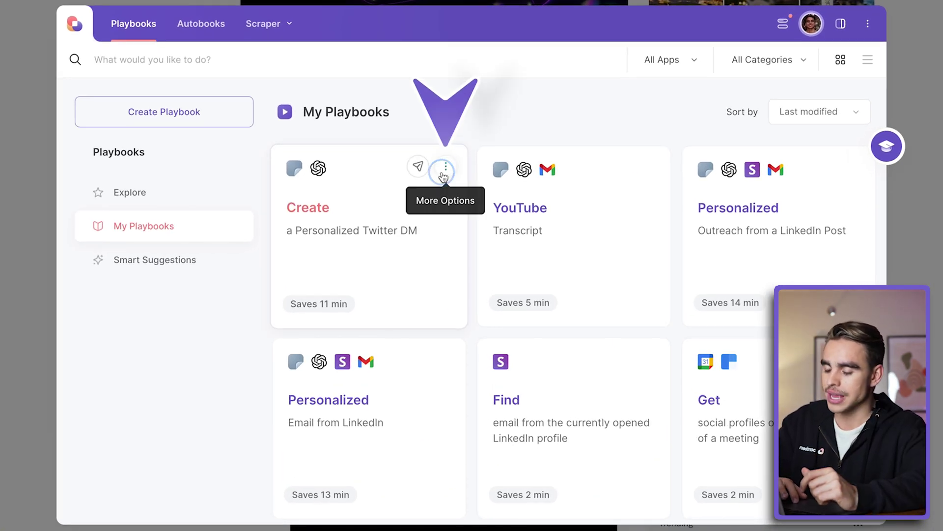
pyautogui.click(444, 173)
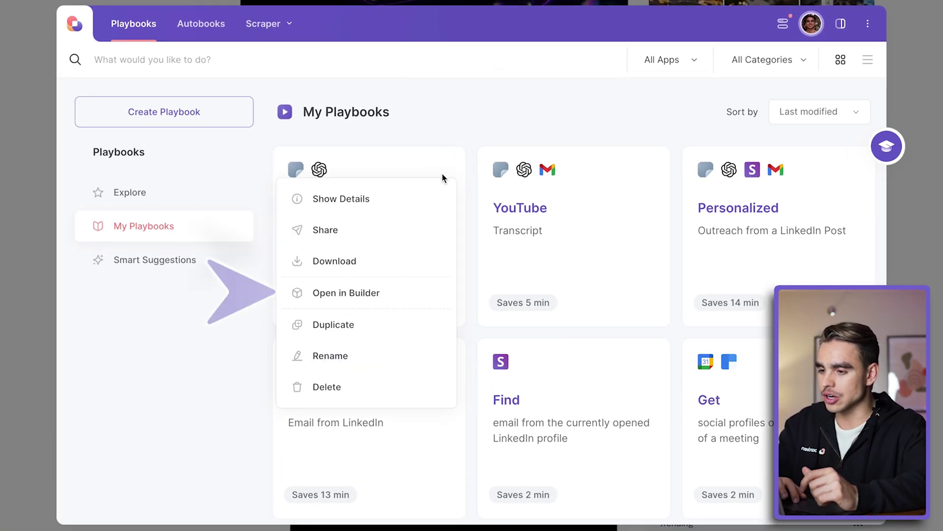
pyautogui.click(417, 294)
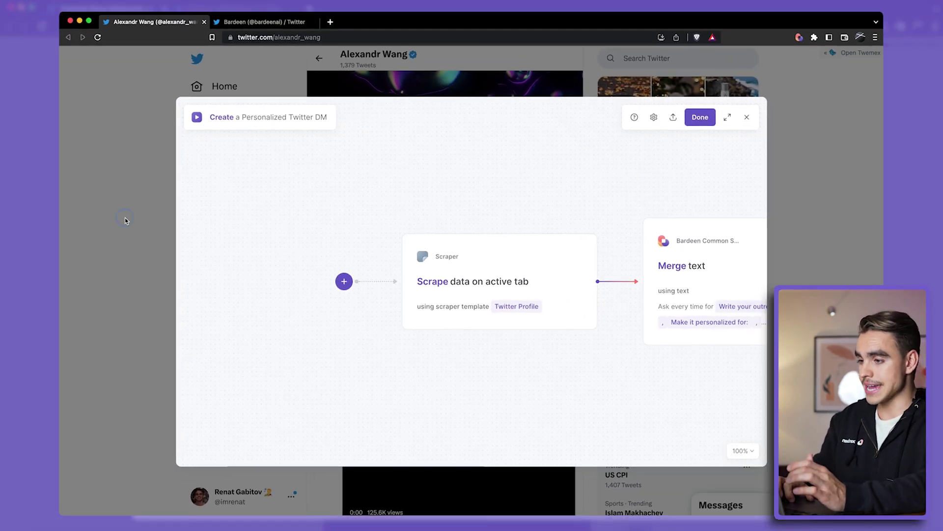
# - Check the Twitter profile, then reopen the builder with Alt+B and pan to its Scraper, Merge text and OpenAI steps
pyautogui.click(126, 221)
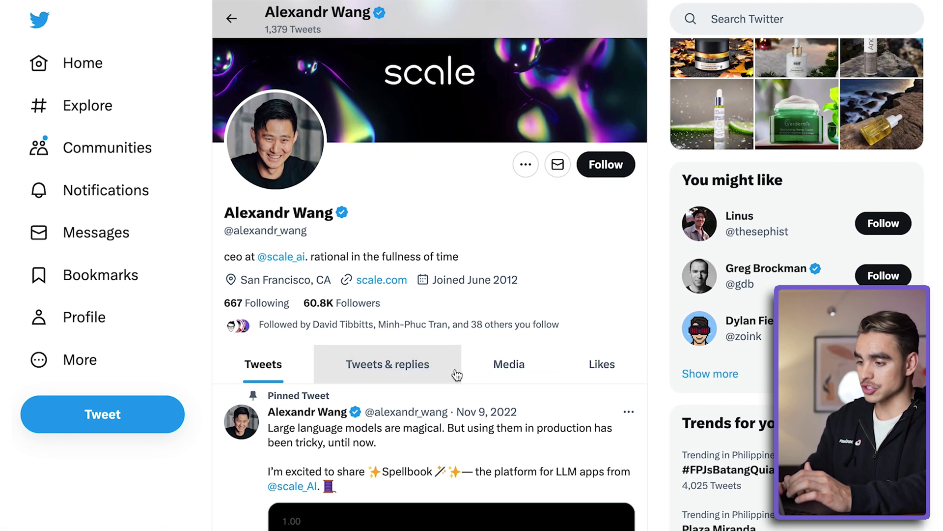
pyautogui.scroll(-2, 418, 366)
pyautogui.scroll(1, 457, 374)
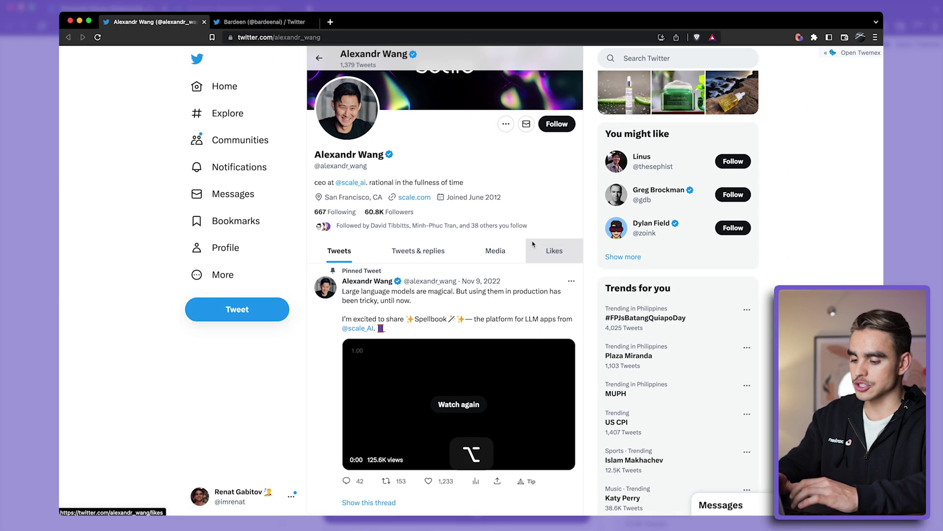
pyautogui.hotkey('alt', 'b')
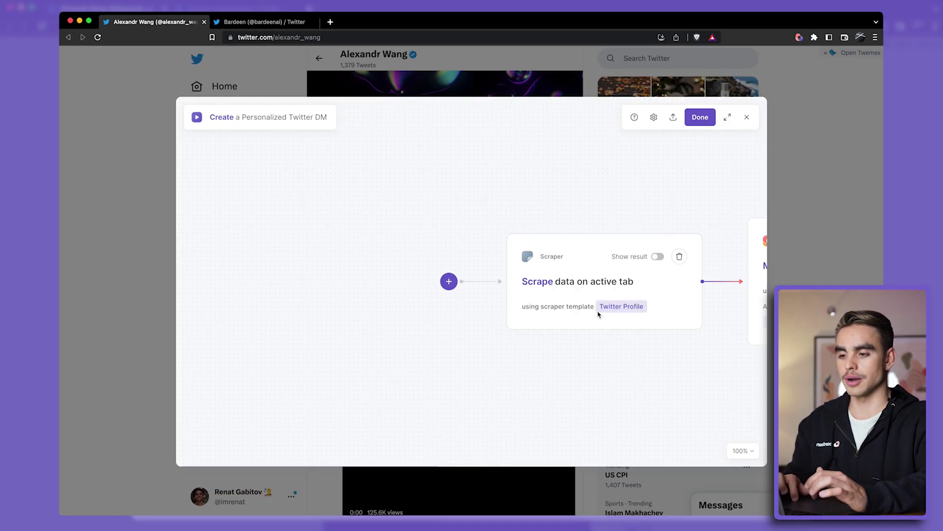
pyautogui.hscroll(3, 597, 314)
pyautogui.hscroll(2, 647, 317)
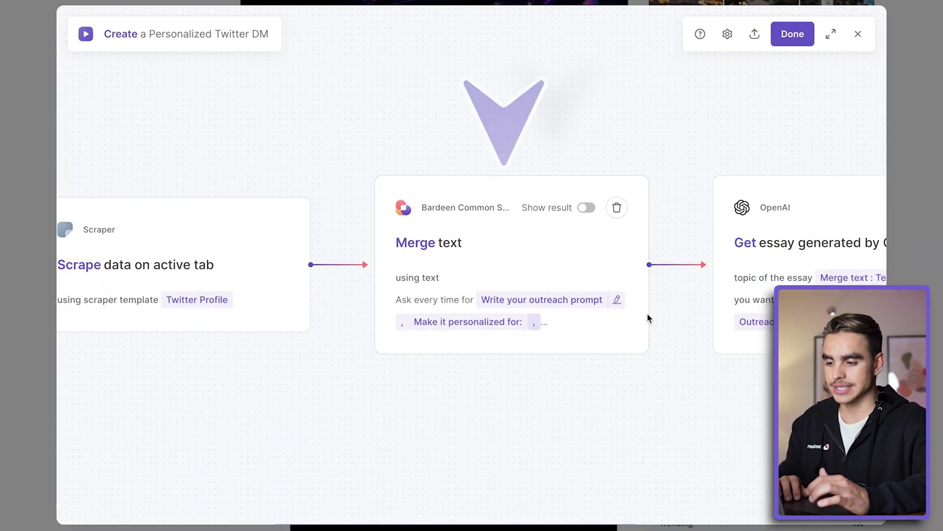
# - Review the OpenAI step, then reopen Merge text's settings, which combine the prompt with the scraped All fields
pyautogui.click(566, 275)
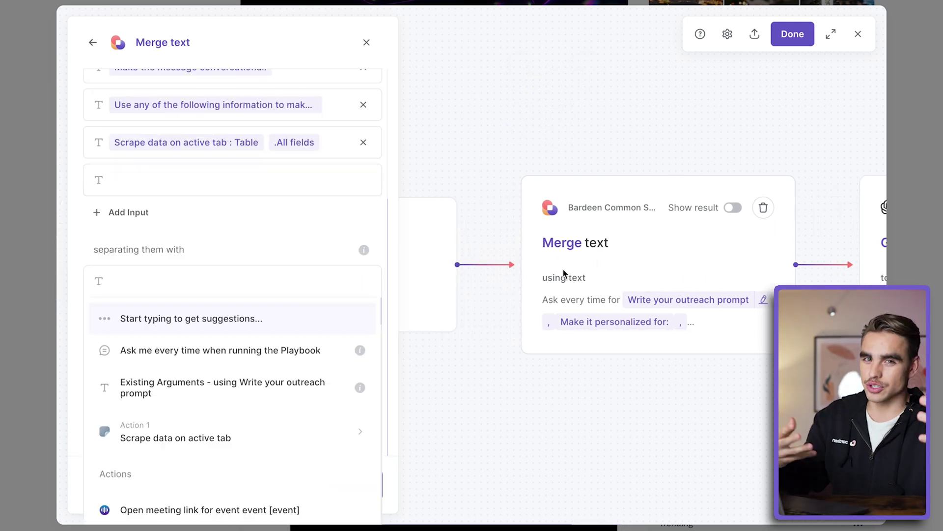
pyautogui.hscroll(4, 565, 270)
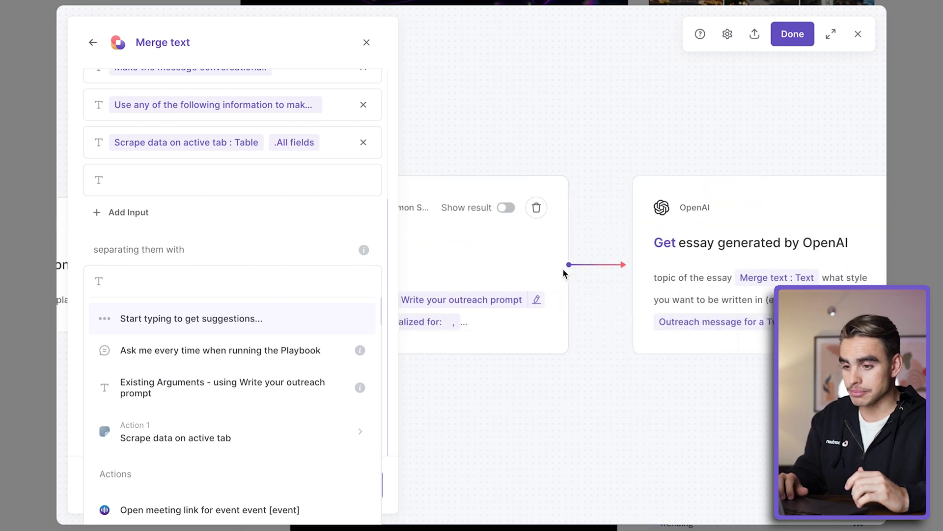
pyautogui.hscroll(2, 570, 266)
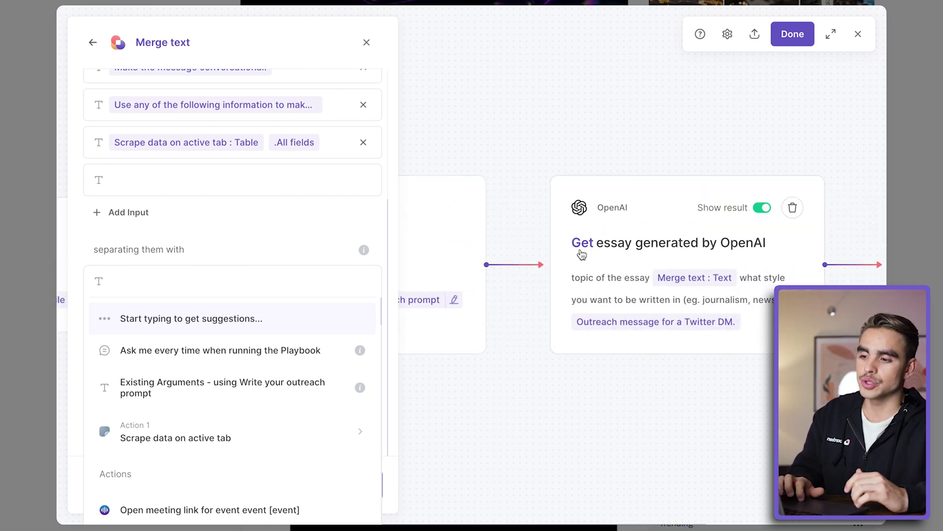
pyautogui.click(639, 258)
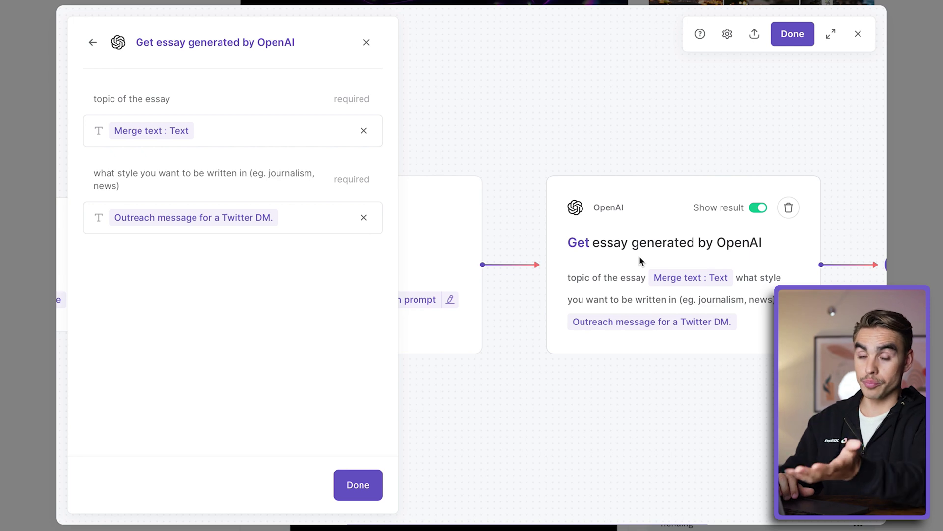
pyautogui.hscroll(-5, 640, 260)
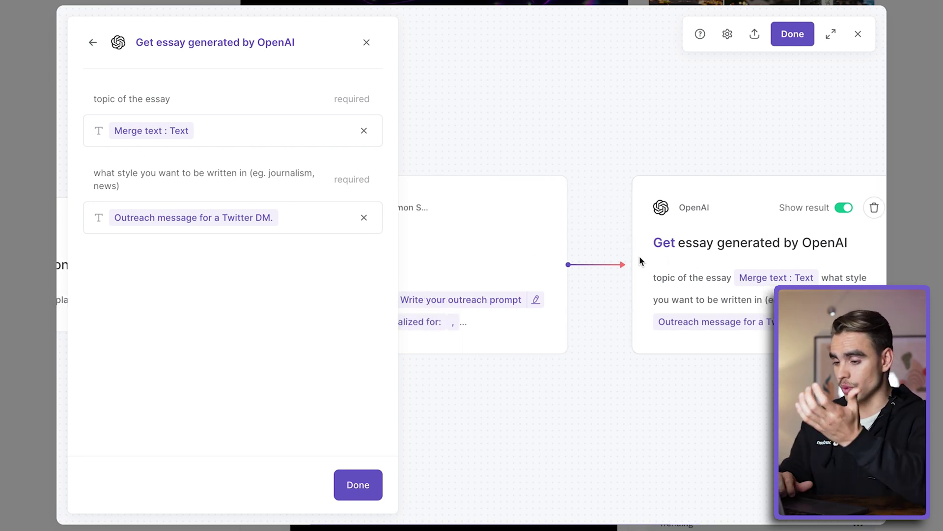
pyautogui.click(640, 260)
pyautogui.press('Tab')
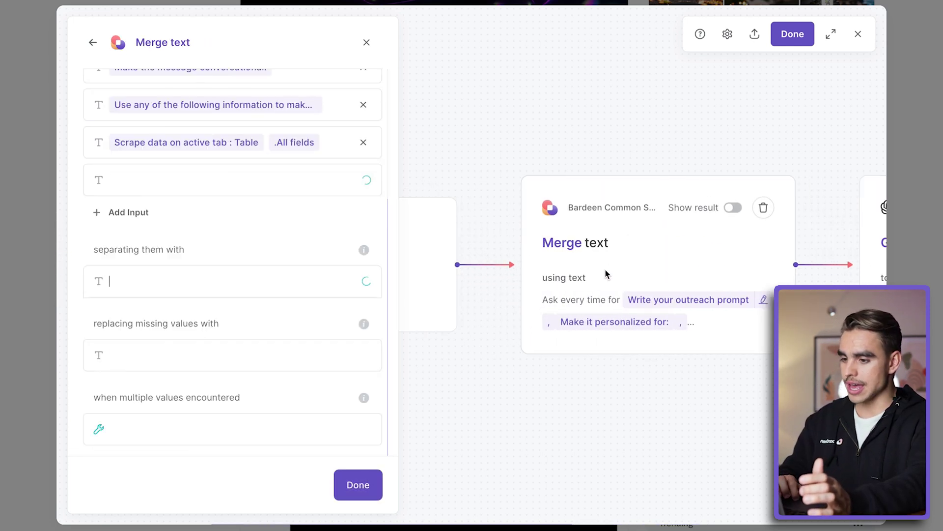
pyautogui.scroll(5, 306, 141)
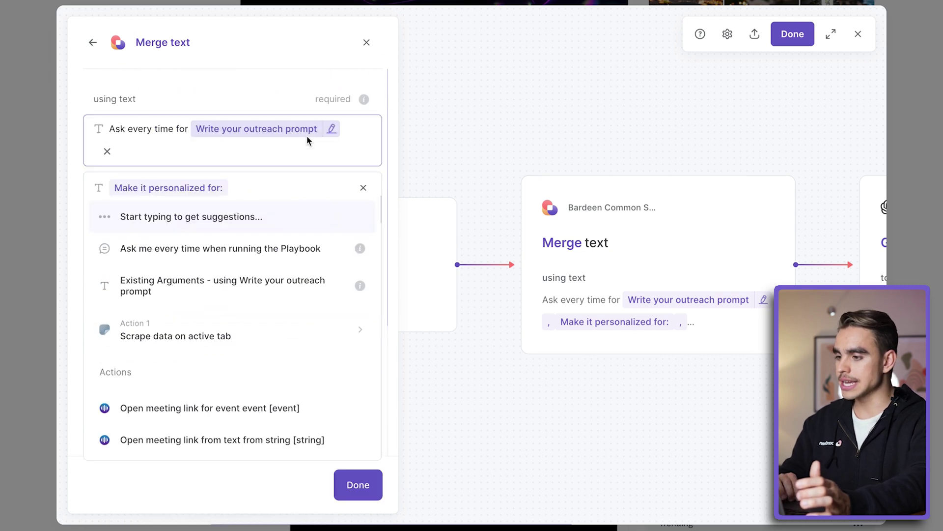
pyautogui.click(245, 86)
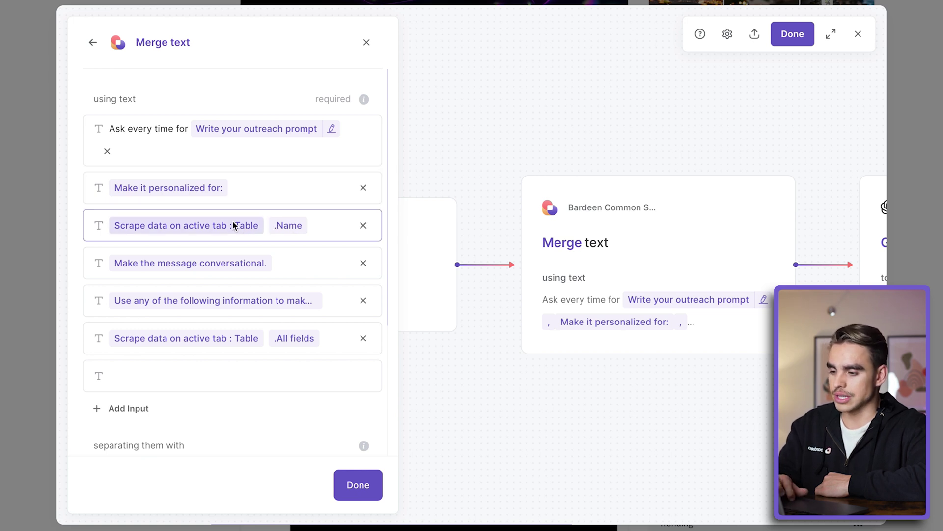
pyautogui.hscroll(-2, 474, 257)
pyautogui.hscroll(-5, 474, 258)
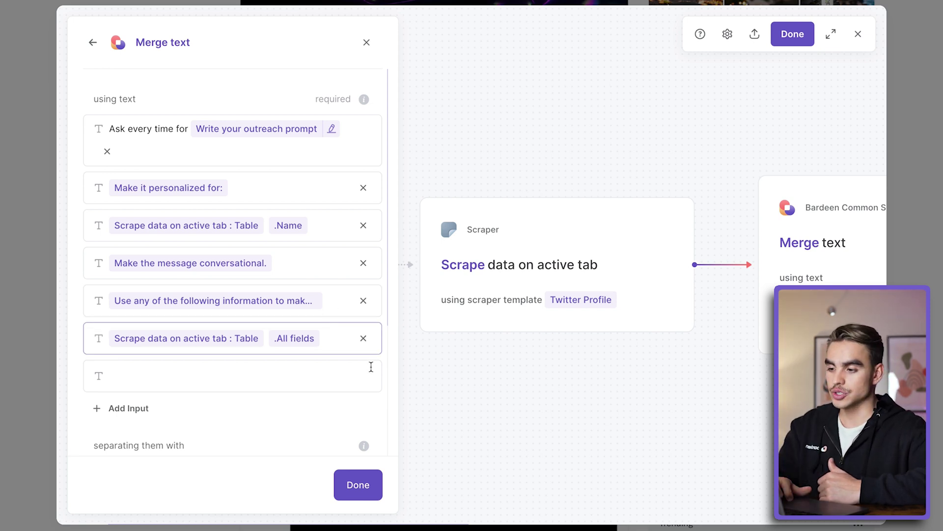
pyautogui.hscroll(10, 623, 347)
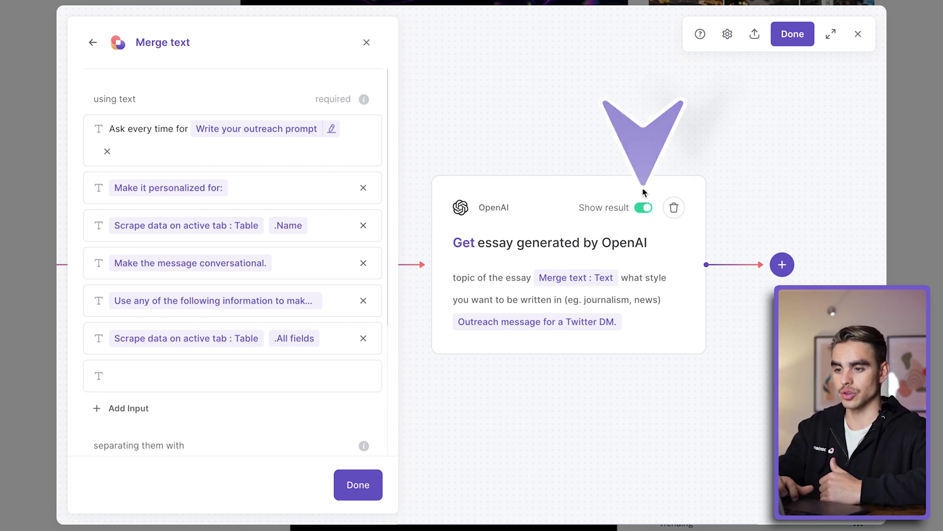
pyautogui.click(800, 34)
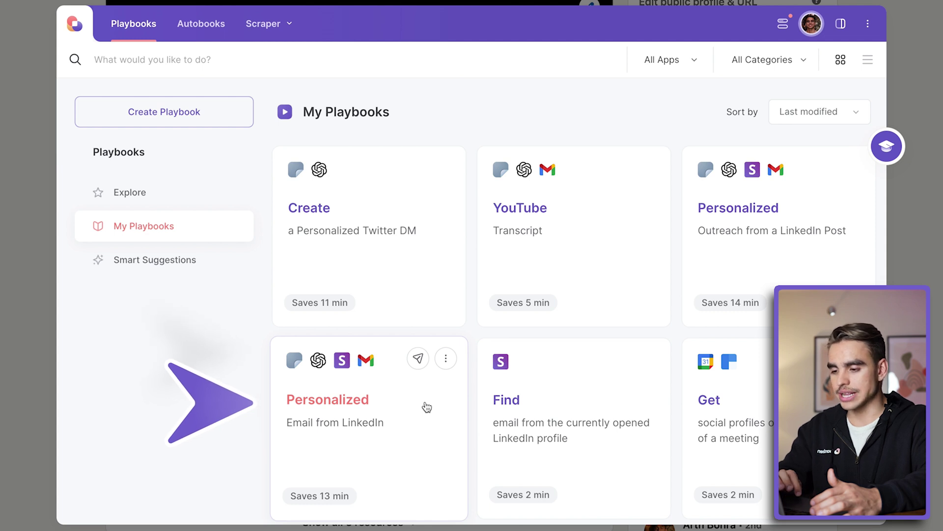
# - Run Personalized Email from LinkedIn with an 'Write an email about…' prompt on a podcast interview about AI
pyautogui.click(426, 406)
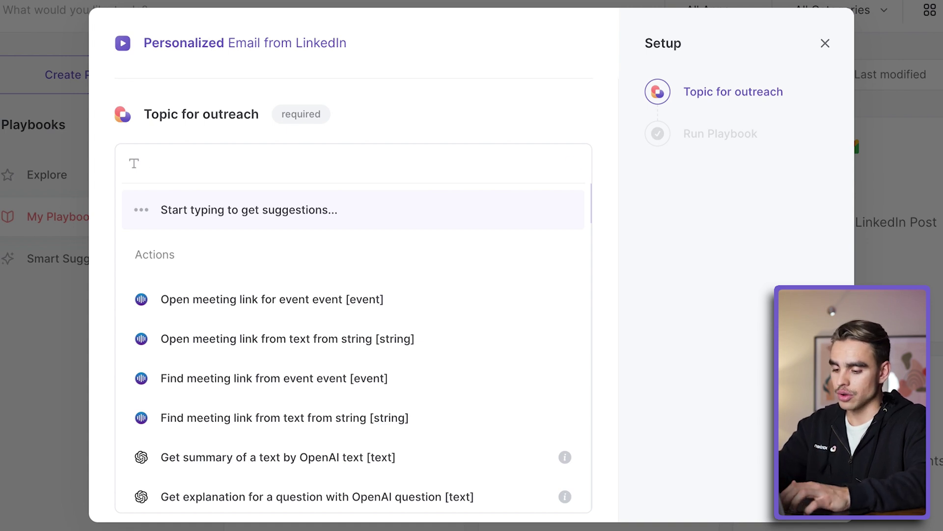
pyautogui.write('Write an email about doing an interview on a podcast about AI.')
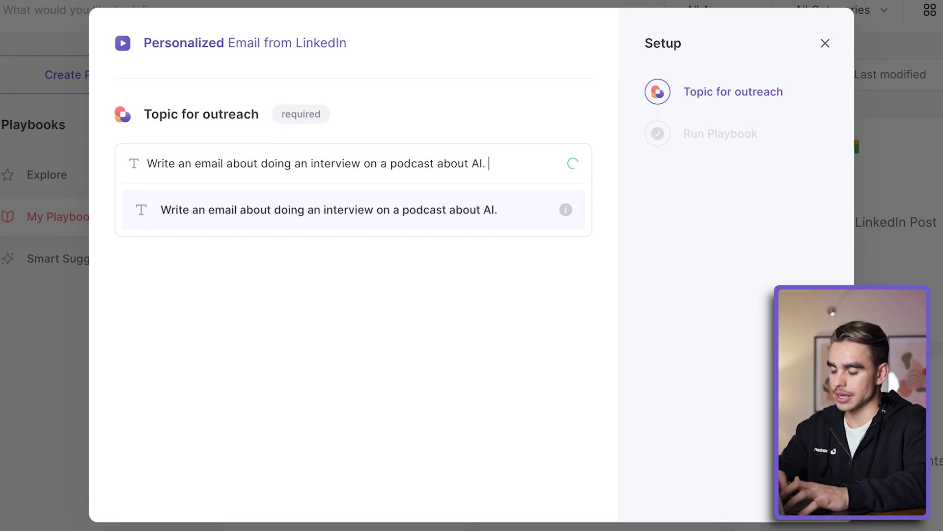
pyautogui.press('Return')
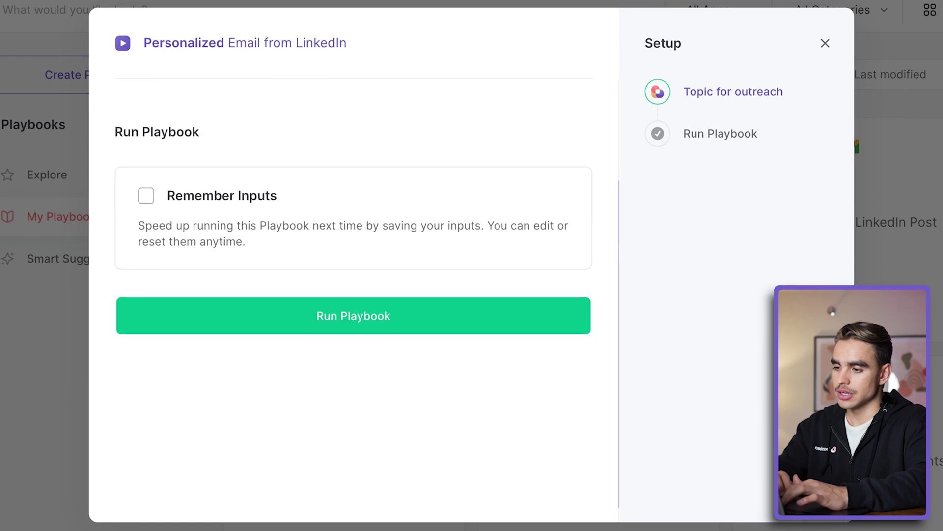
pyautogui.press('Return')
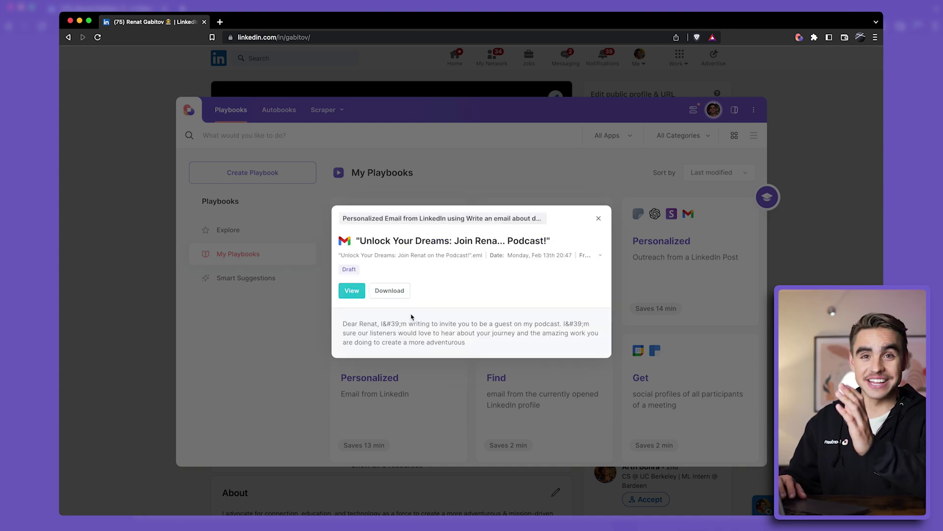
# - Open the 'Unlock Your Dreams… Podcast!' Gmail draft full-screen, then return to the LinkedIn profile tab
pyautogui.click(352, 291)
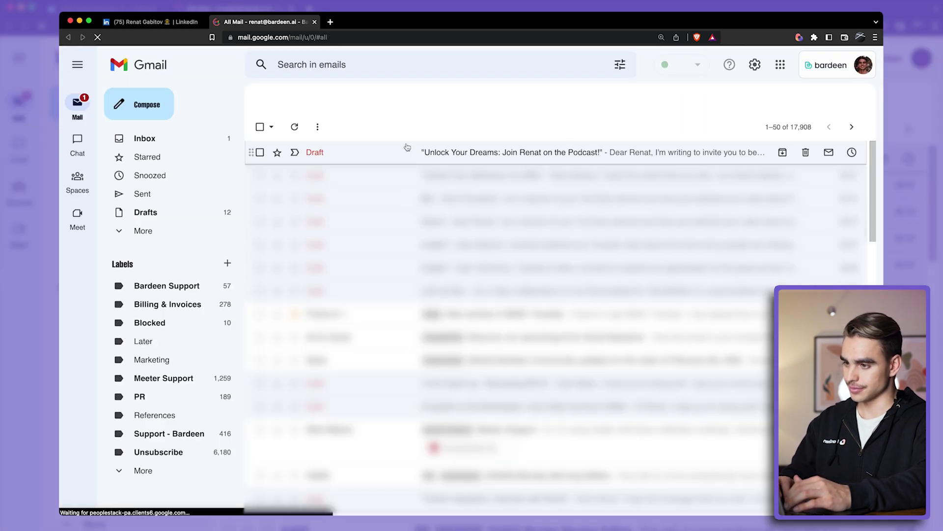
pyautogui.click(411, 152)
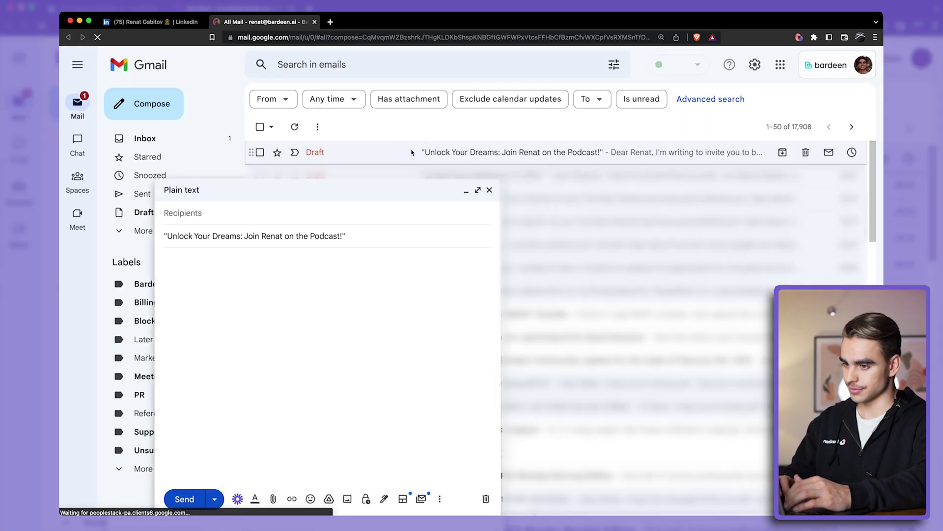
pyautogui.click(479, 191)
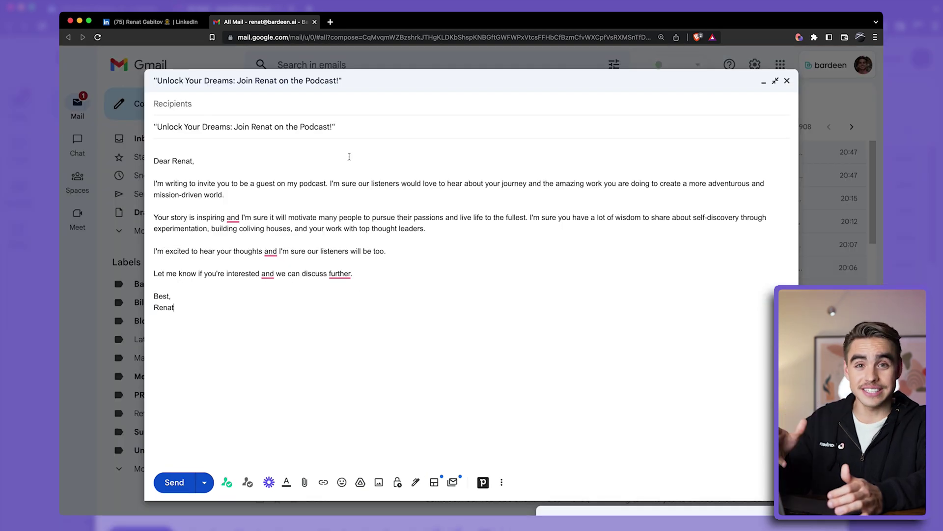
pyautogui.click(118, 23)
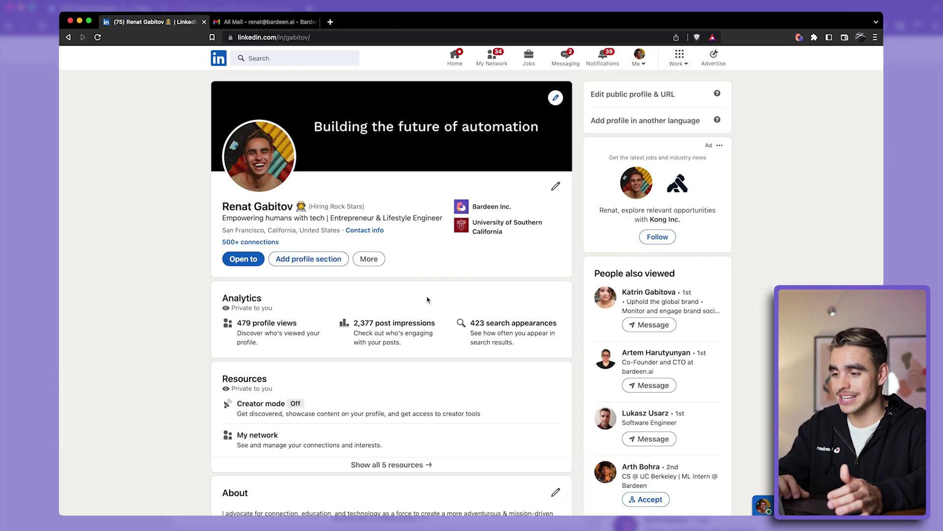
# - Expand the profile's About section and highlight the LIFESTYLE ENGINEERING heading and opening line
pyautogui.scroll(-3, 427, 300)
pyautogui.click(550, 387)
pyautogui.scroll(-5, 549, 387)
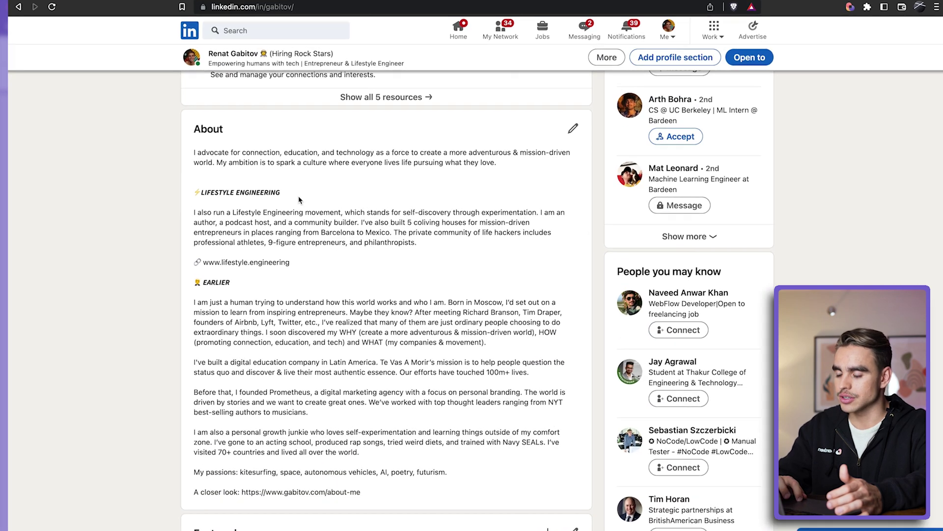
pyautogui.moveTo(298, 199); pyautogui.dragTo(399, 163)
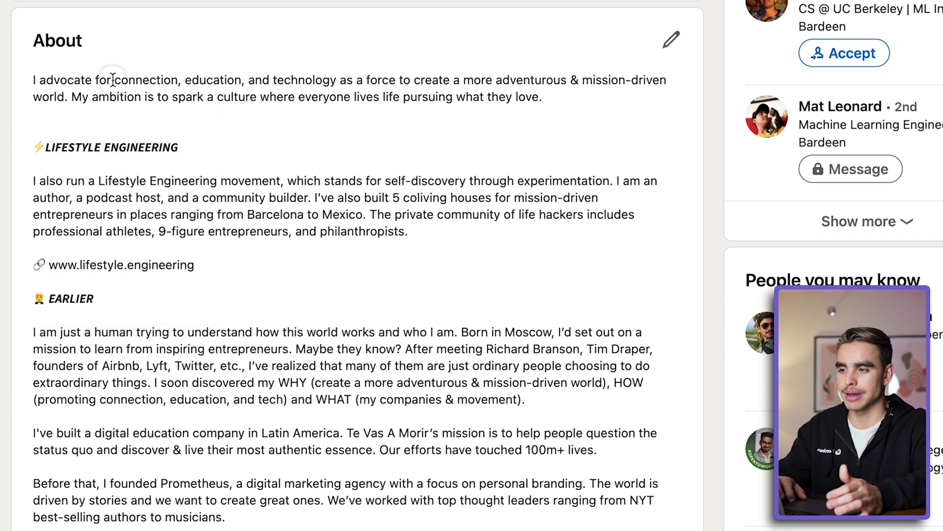
pyautogui.moveTo(113, 80); pyautogui.dragTo(381, 80)
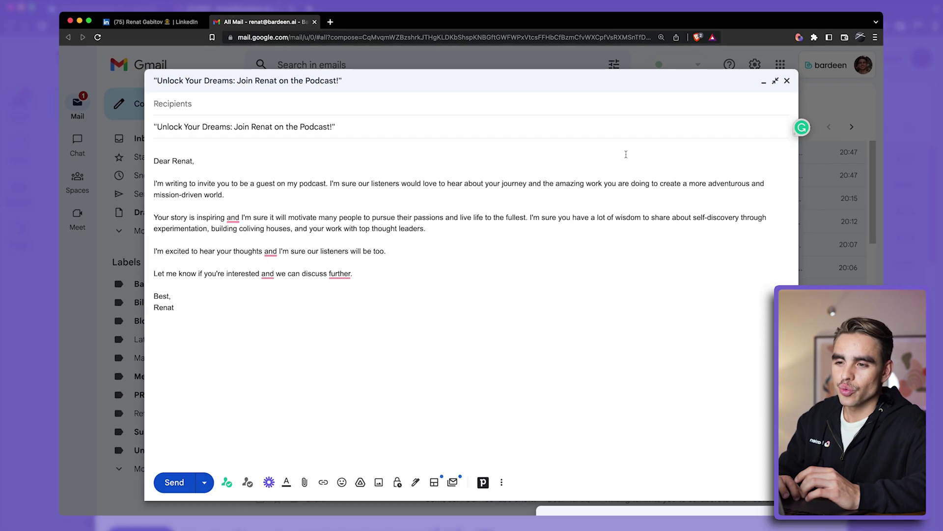
# - Open the Personalized Email from LinkedIn playbook in the builder from its options menu
pyautogui.click(800, 38)
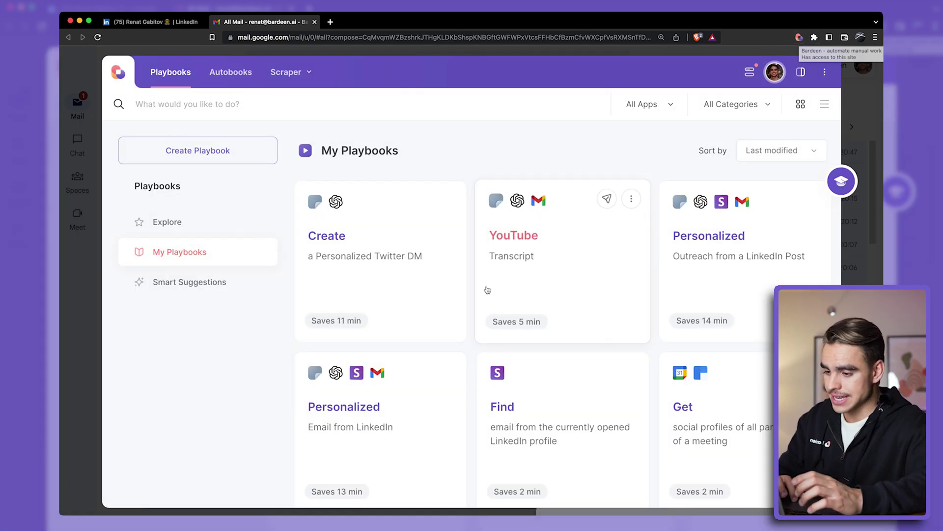
pyautogui.click(450, 371)
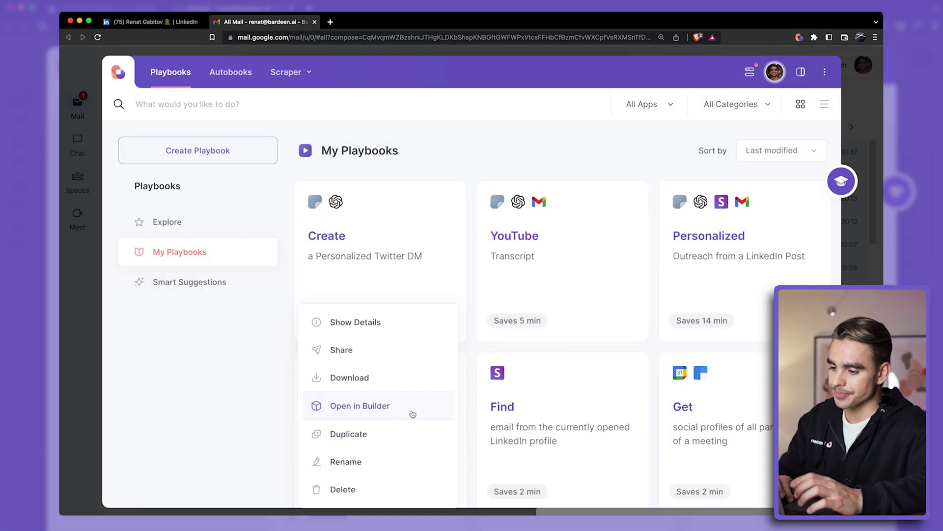
pyautogui.click(412, 413)
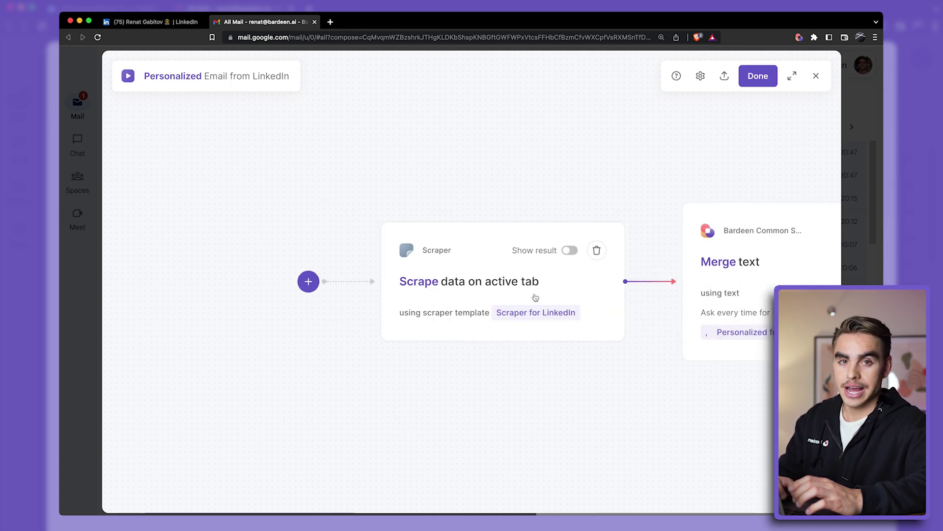
# - Inspect the Merge text and 'Get essay generated by OpenAI' settings, then close them and pan the workflow
pyautogui.hscroll(5, 553, 307)
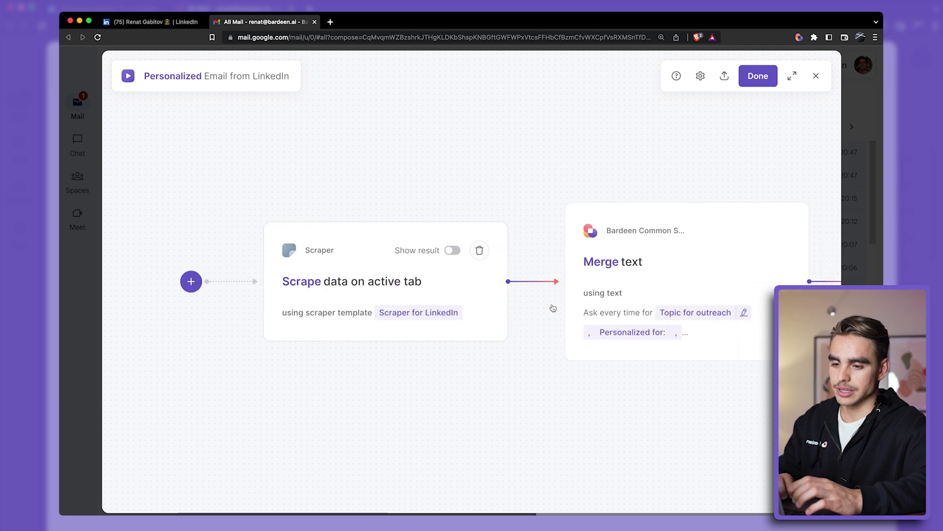
pyautogui.click(558, 290)
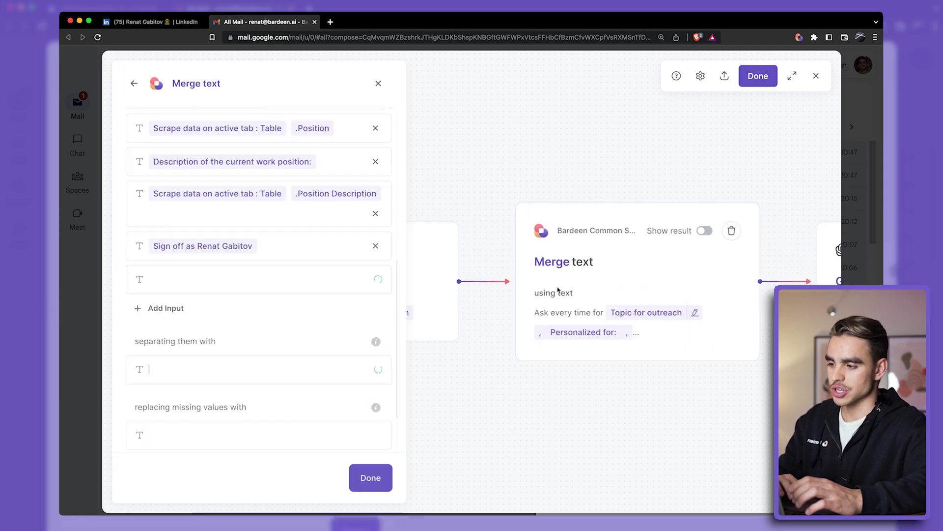
pyautogui.hscroll(3, 558, 290)
pyautogui.hscroll(5, 558, 290)
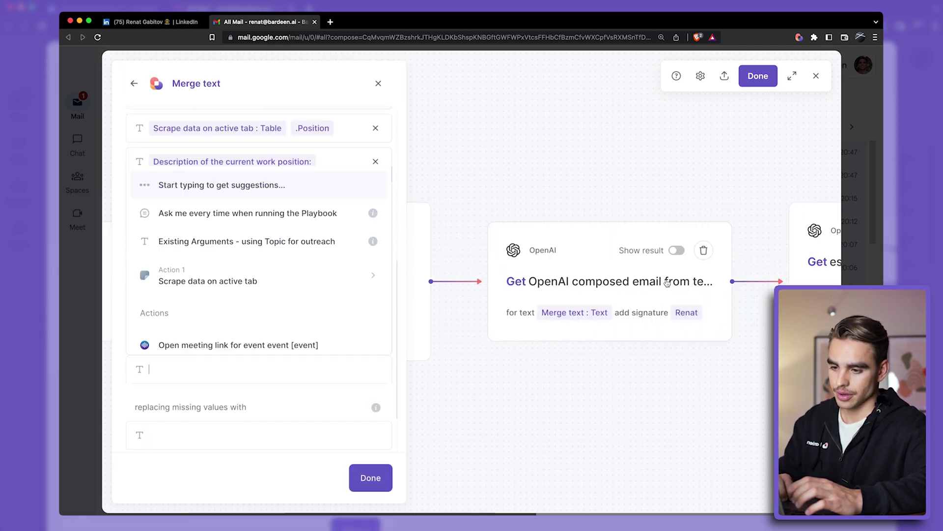
pyautogui.click(687, 295)
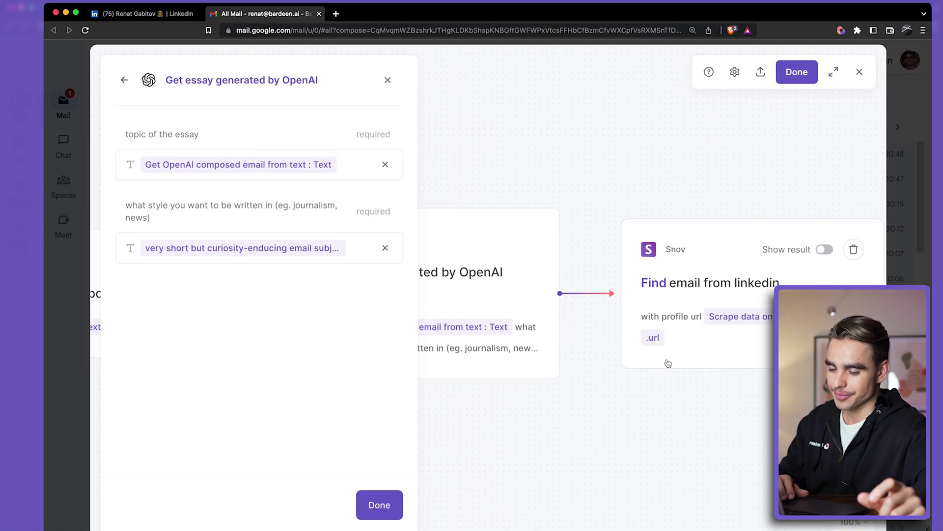
pyautogui.click(379, 83)
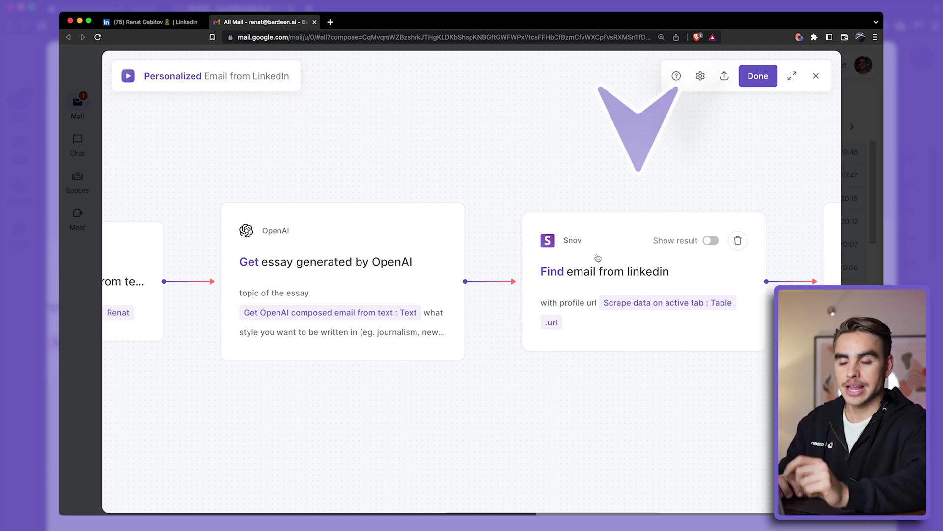
pyautogui.hscroll(10, 594, 213)
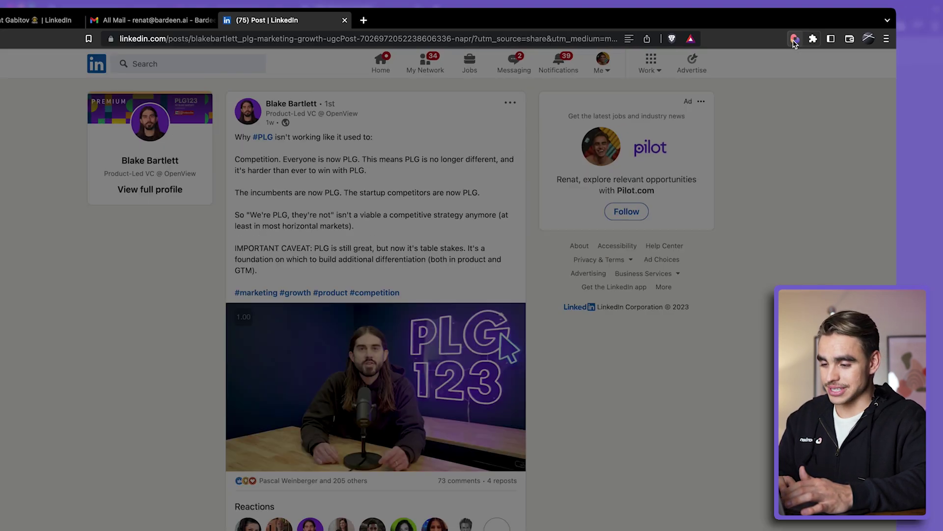
# - Run Personalized Outreach from a LinkedIn Post with a prompt about being a fan and grabbing coffee in SF
pyautogui.click(778, 45)
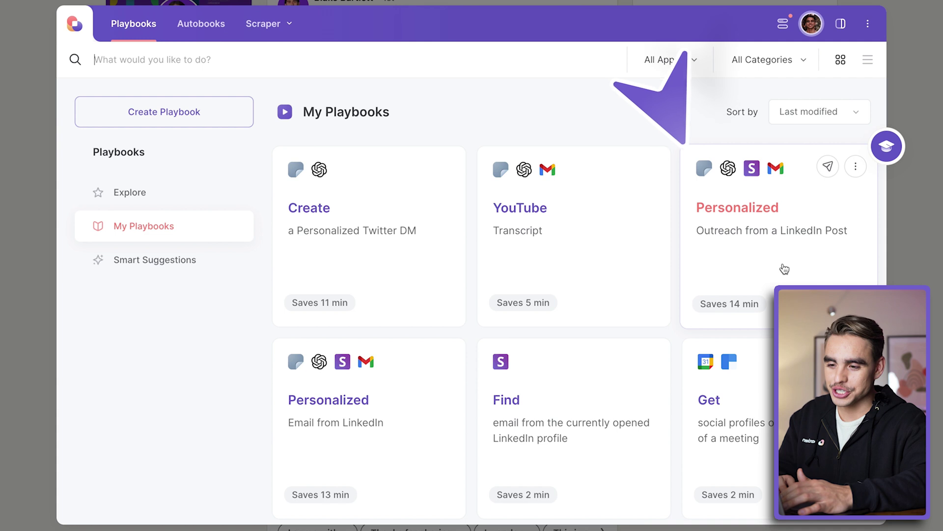
pyautogui.click(784, 267)
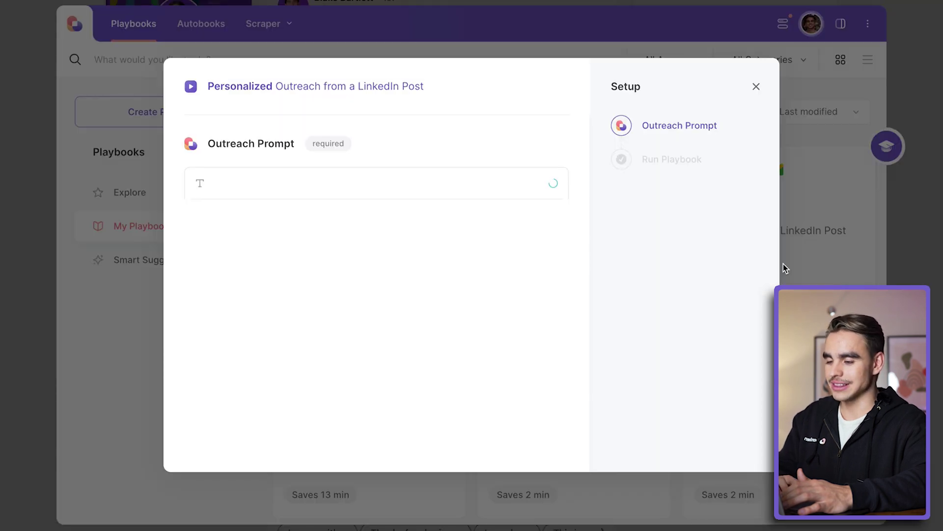
pyautogui.click(484, 183)
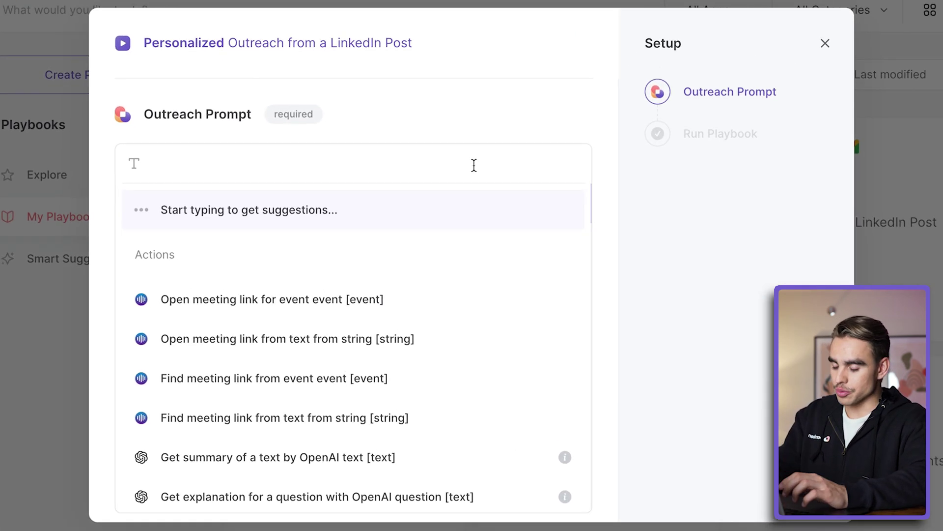
pyautogui.write('Write an outreach email about being a big fan of his work and ask him')
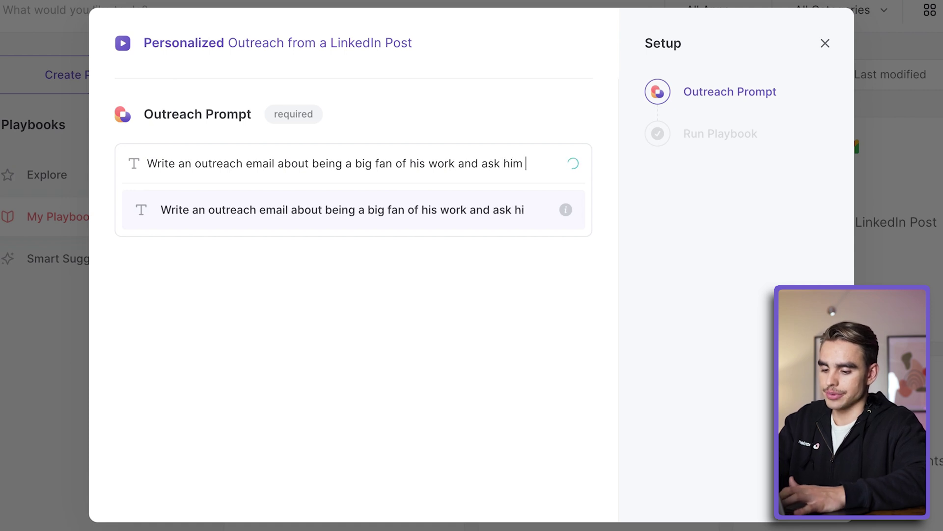
pyautogui.write('rab coffee i')
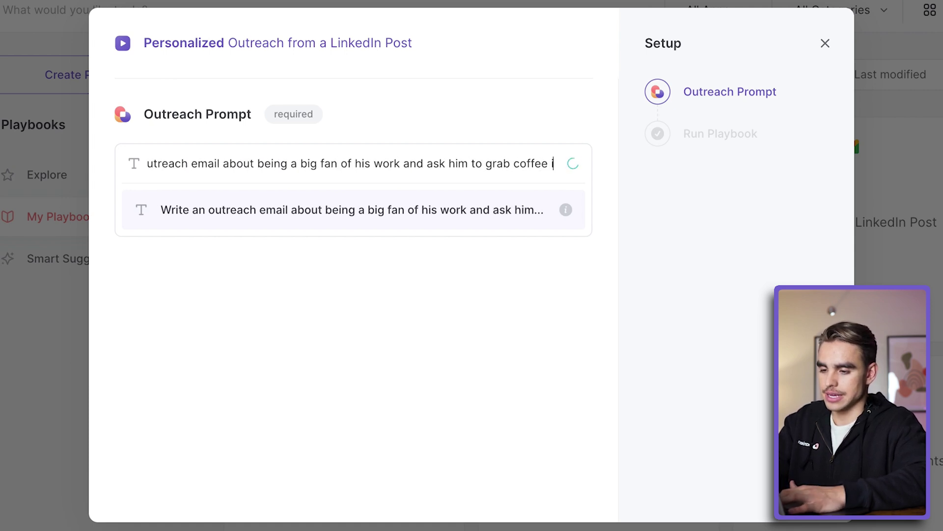
pyautogui.write('n SF.')
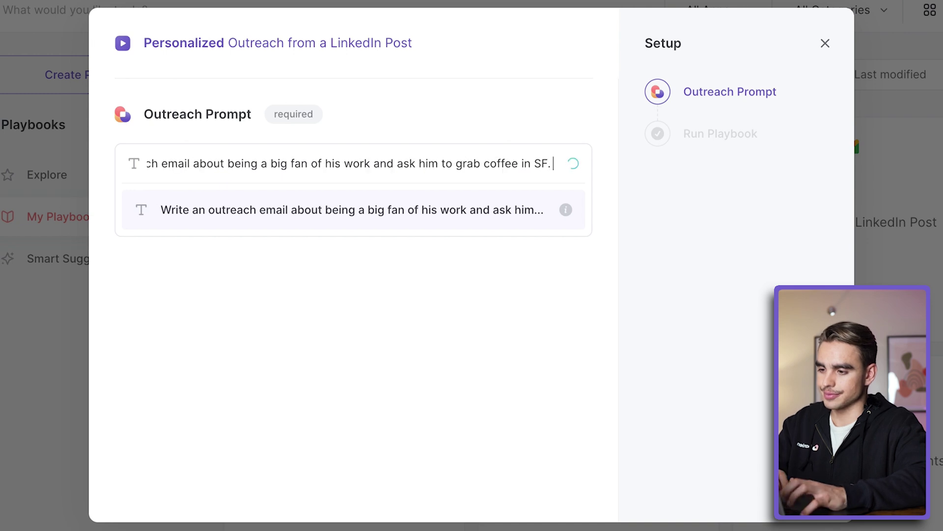
pyautogui.press('Return')
pyautogui.click(518, 284)
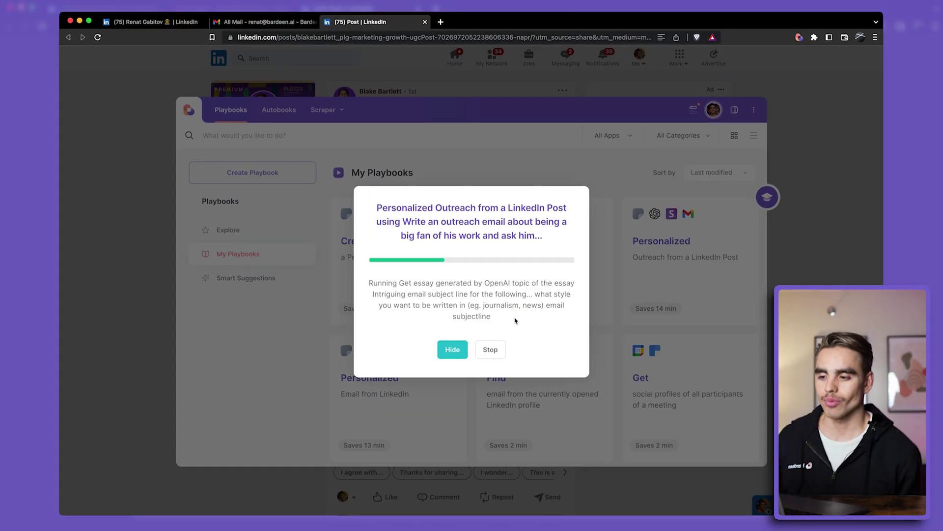
# - Open the PLG coffee-chat outreach draft full-size in Gmail, then go back to the LinkedIn tab
pyautogui.click(352, 291)
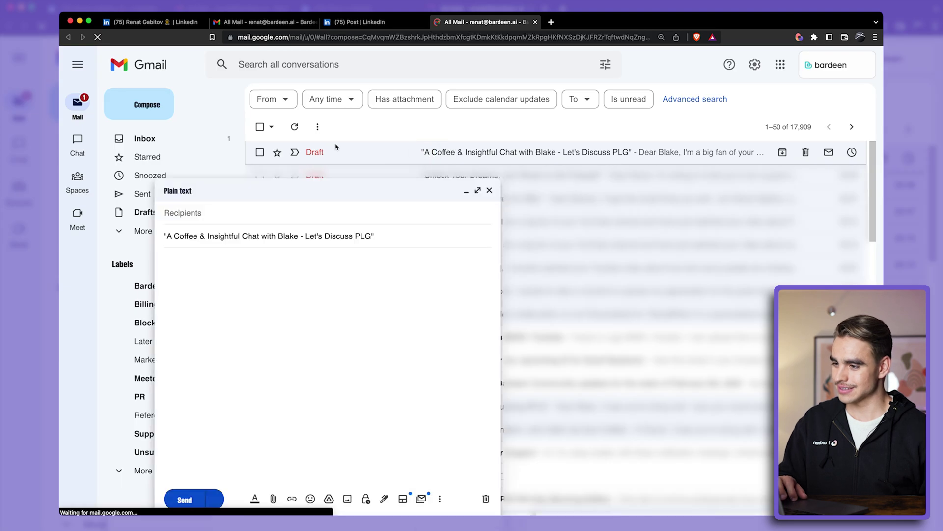
pyautogui.click(476, 191)
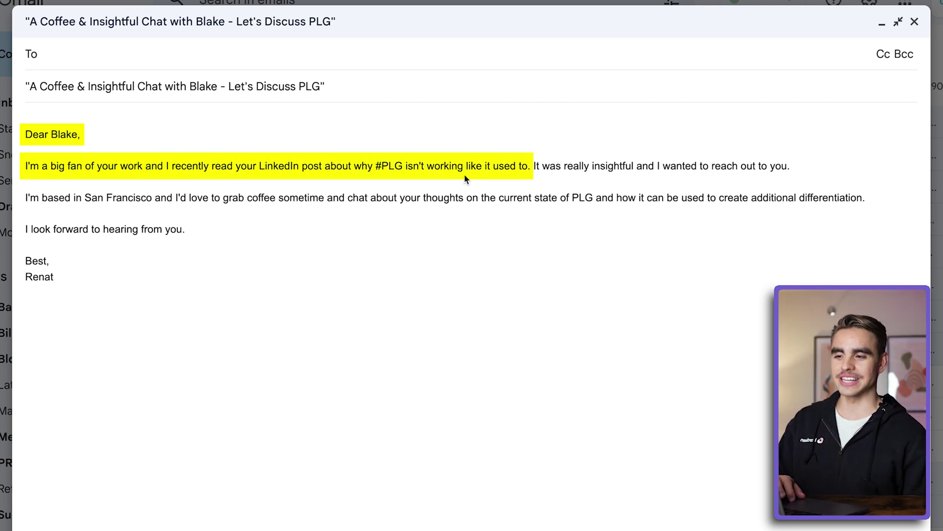
pyautogui.click(368, 22)
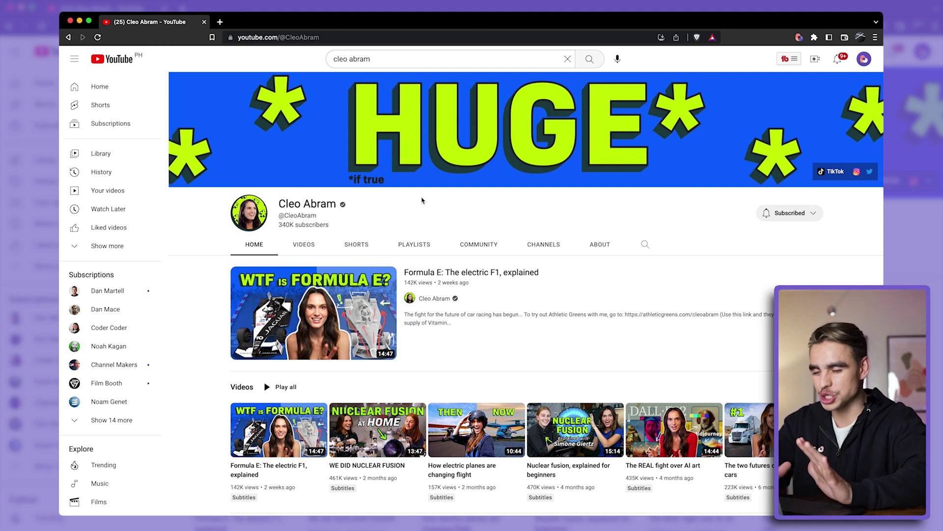
# - Open the 'Formula E: The electric F1, explained' video and show the Bardeen playbook list over it
pyautogui.click(414, 273)
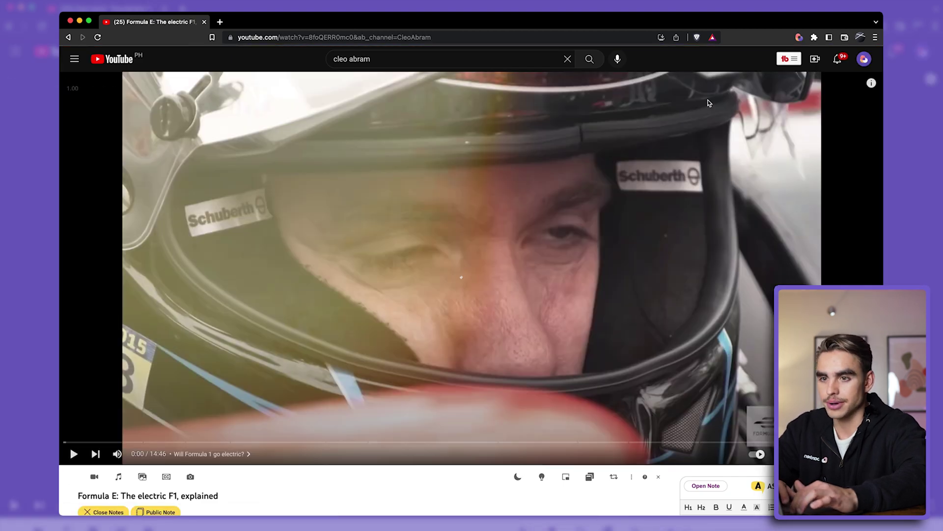
pyautogui.click(800, 38)
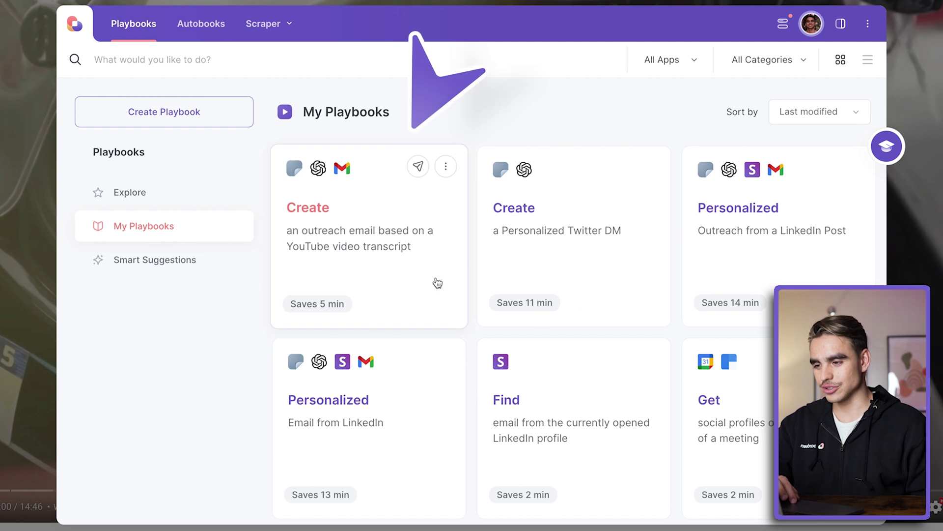
# - Run the YouTube-transcript outreach playbook: AI-and-automations topic, subject 'got an idea for your channel!', creator's name
pyautogui.click(436, 279)
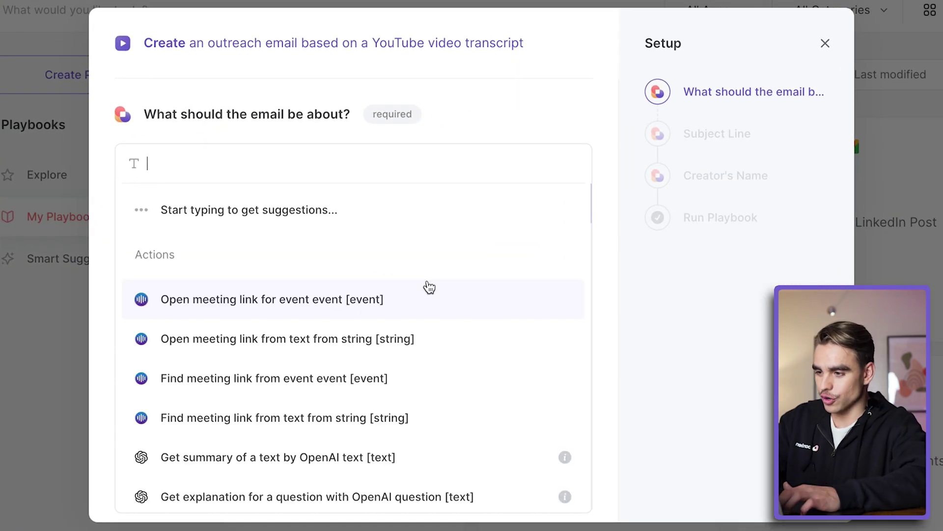
pyautogui.write('Write an email about doing a youtube video together ab')
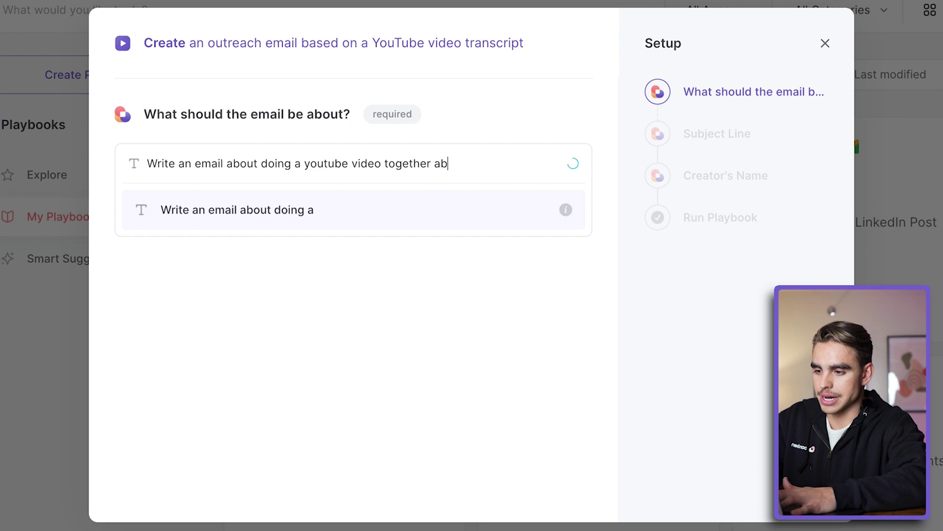
pyautogui.write('out the state of AI ')
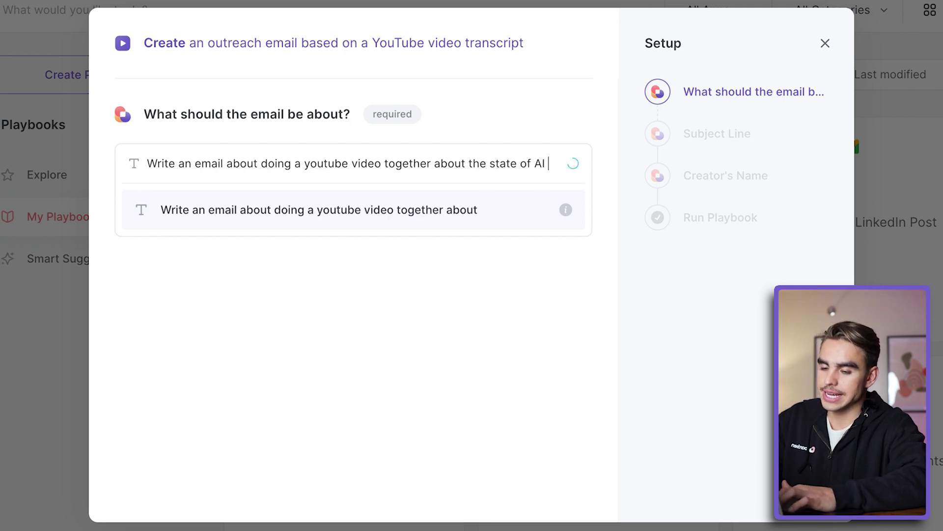
pyautogui.write('and automations.')
pyautogui.press('Return')
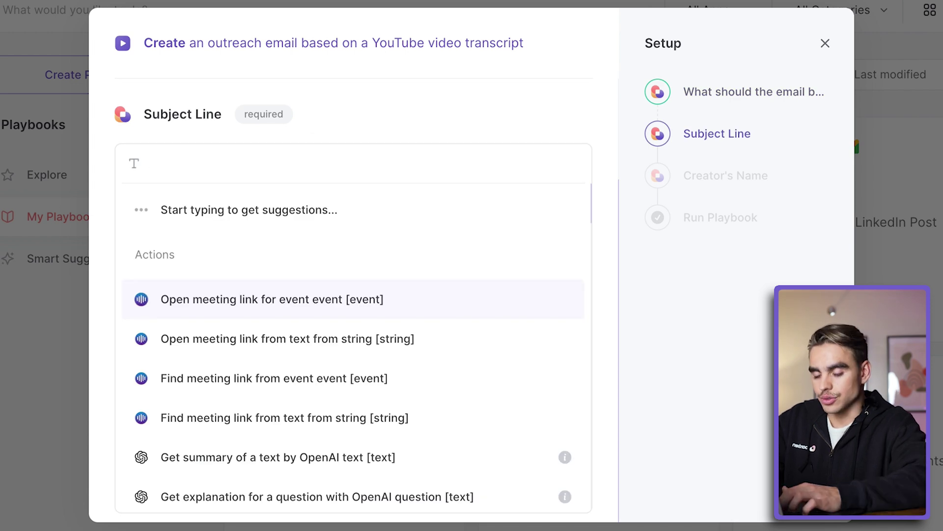
pyautogui.write('got an idea ')
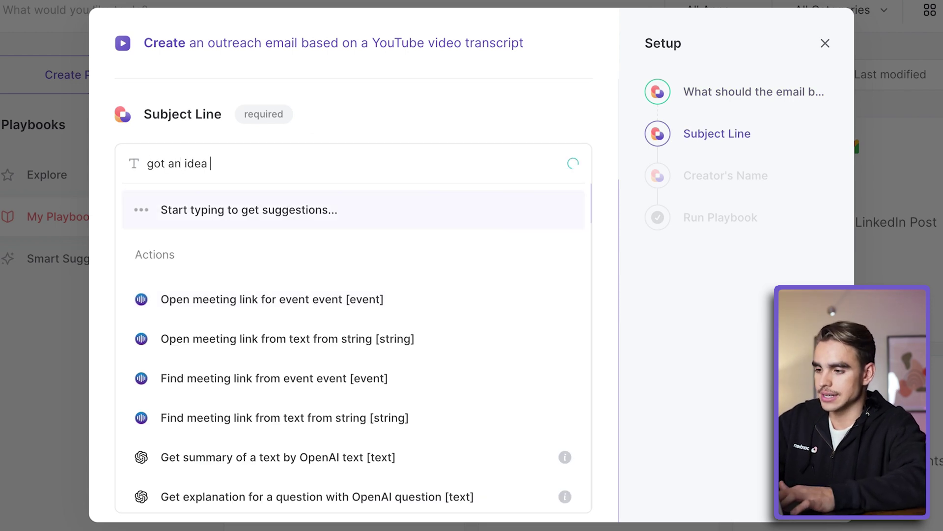
pyautogui.write('for your channel!')
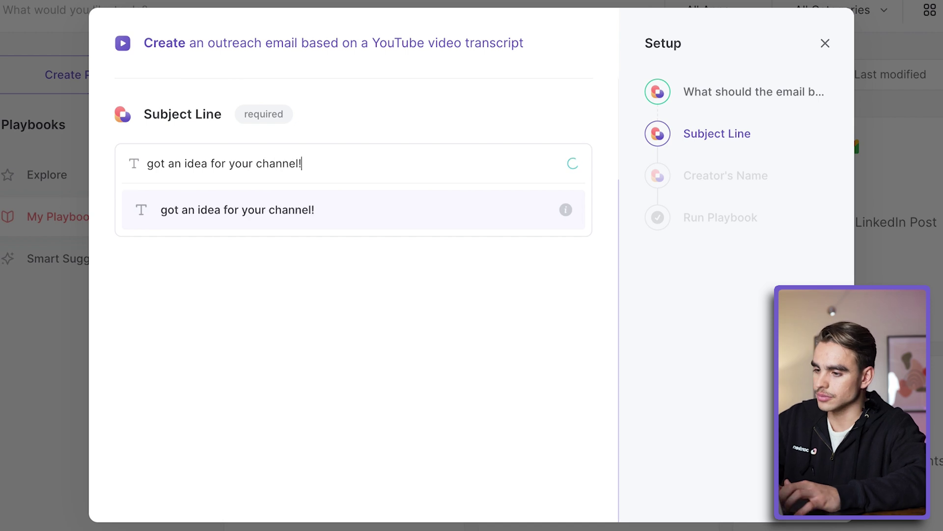
pyautogui.press('Return')
pyautogui.write('Cleo')
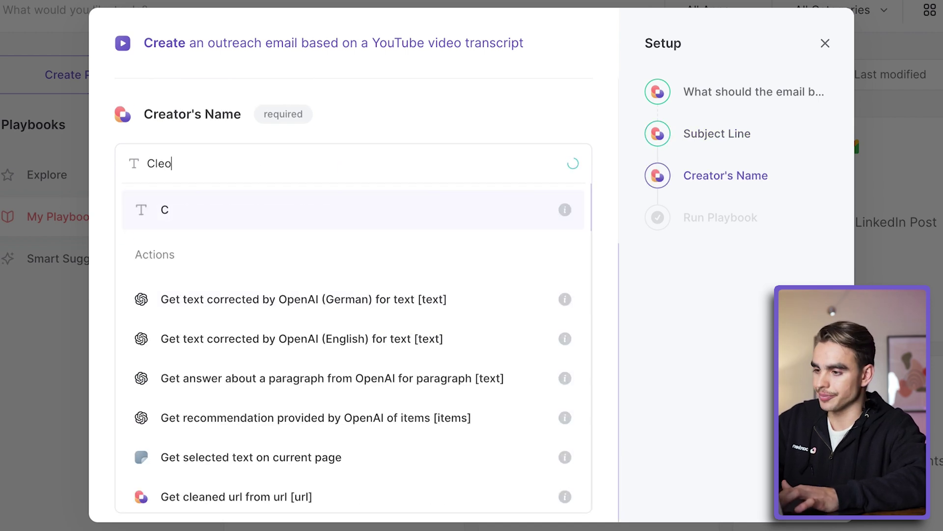
pyautogui.press('Return')
pyautogui.press('Return')
pyautogui.press('Return')
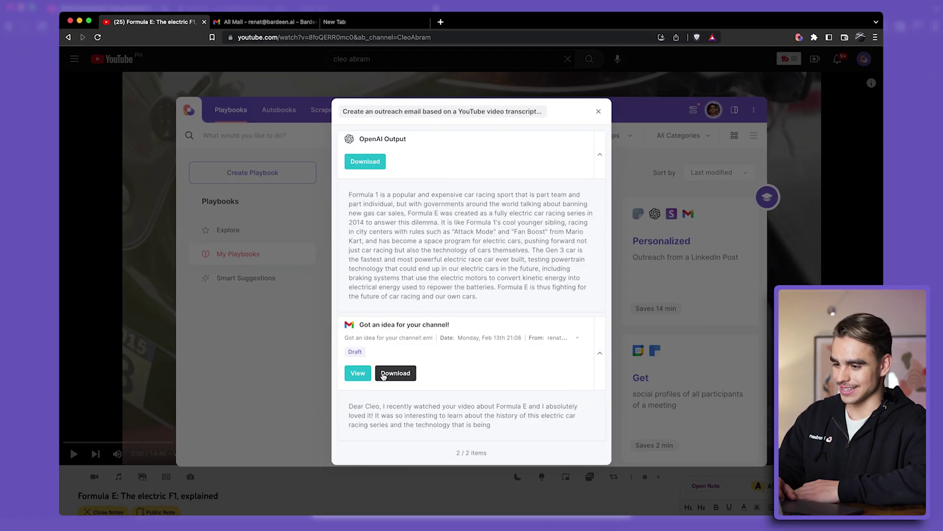
# - Open and expand the 'Got an idea for your channel!' Gmail draft, then bring up Bardeen's playbooks
pyautogui.click(359, 375)
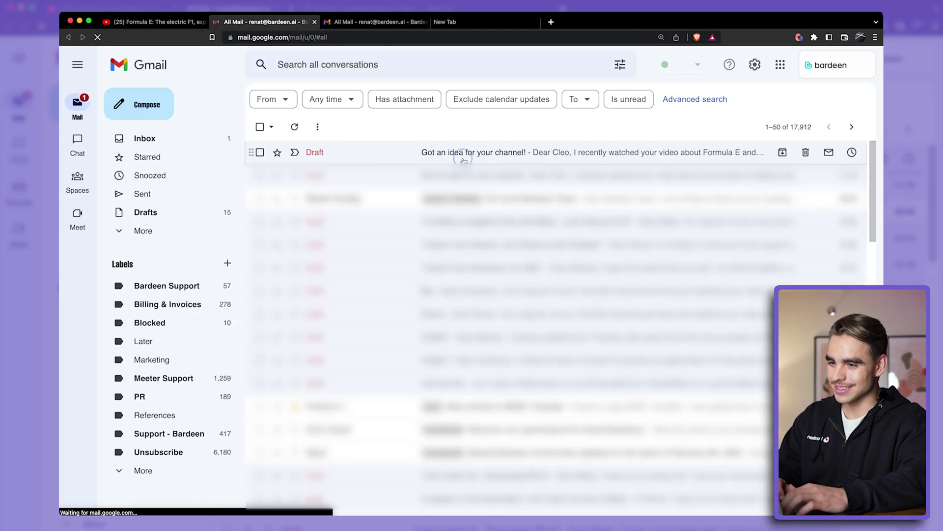
pyautogui.click(463, 153)
pyautogui.click(476, 190)
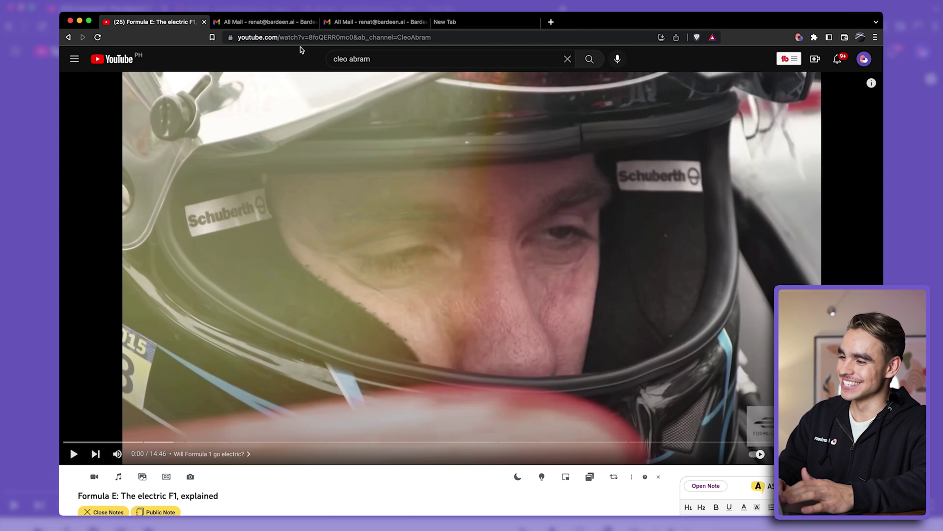
pyautogui.click(283, 21)
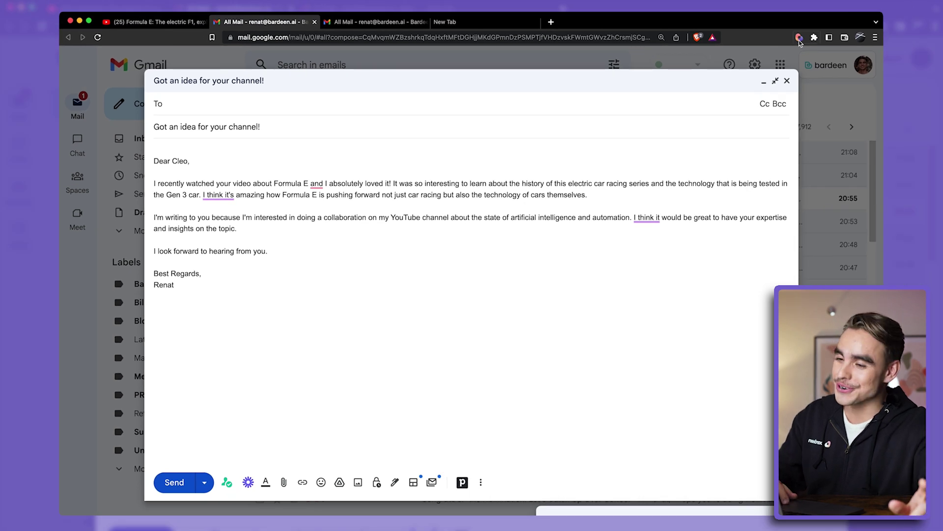
pyautogui.click(799, 38)
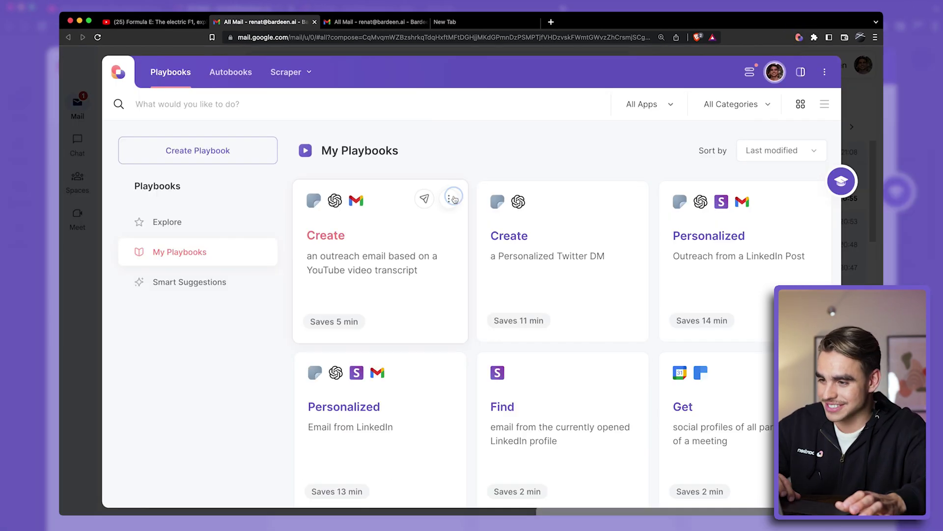
# - Open the transcript playbook in the Builder, inspect the Merge text URL, and open a new tab
pyautogui.click(453, 195)
pyautogui.click(425, 311)
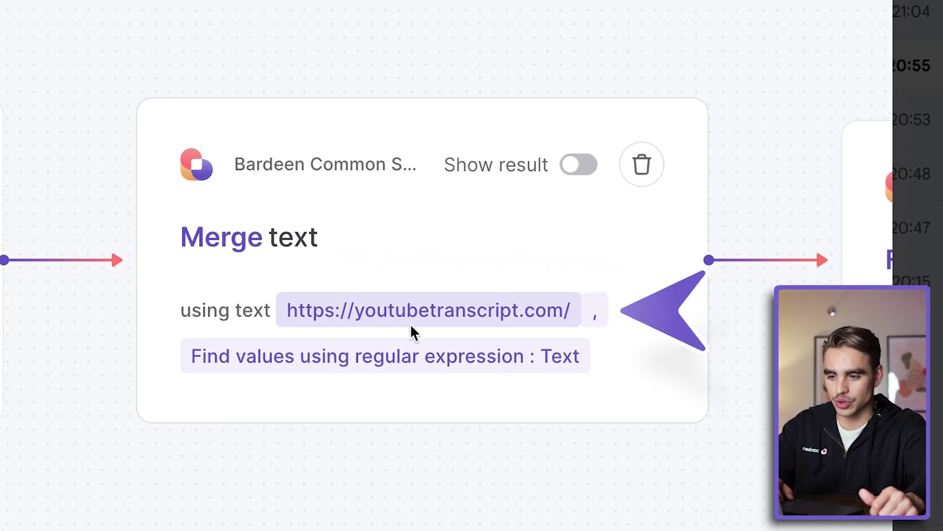
pyautogui.click(553, 317)
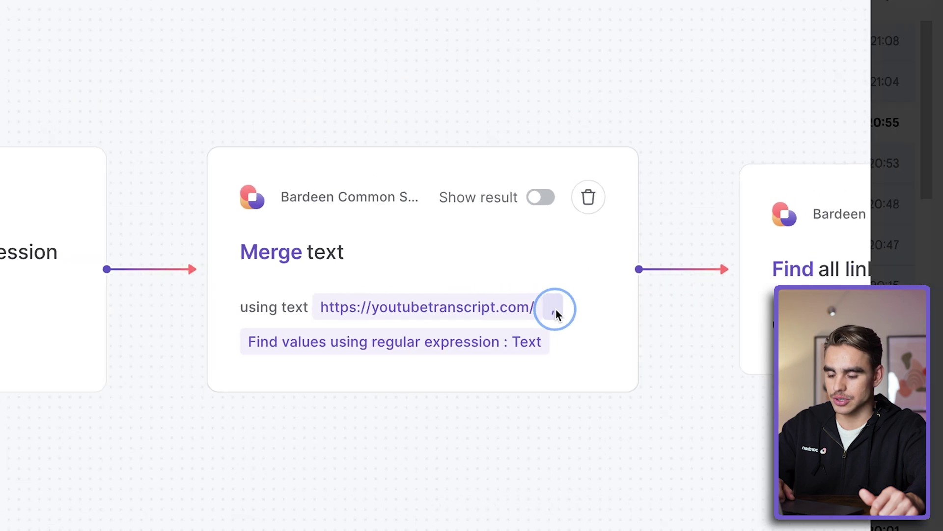
pyautogui.press('super+t')
# - Load youtubetranscript.com and copy the Formula E video's URL from its YouTube tab
pyautogui.write('you')
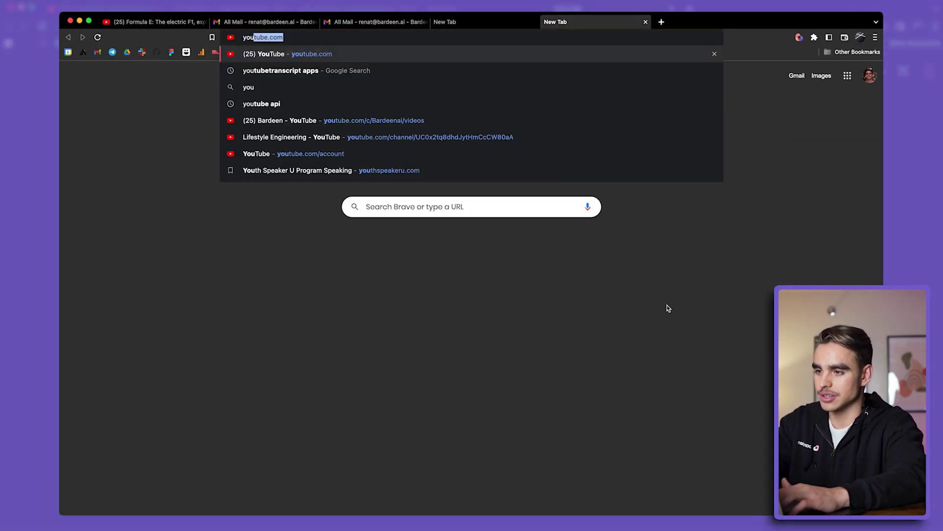
pyautogui.write('tubetranscript.com')
pyautogui.press('Return')
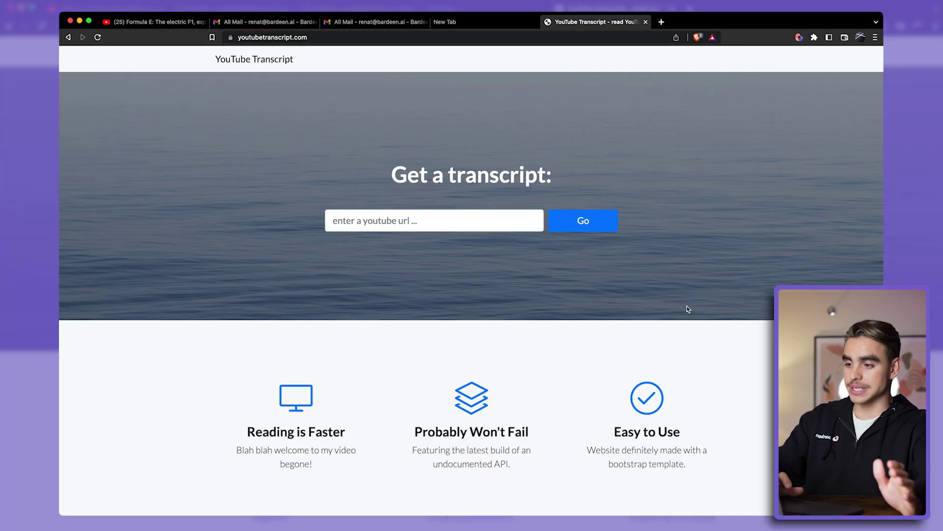
pyautogui.click(176, 23)
pyautogui.click(256, 38)
pyautogui.press('super+c')
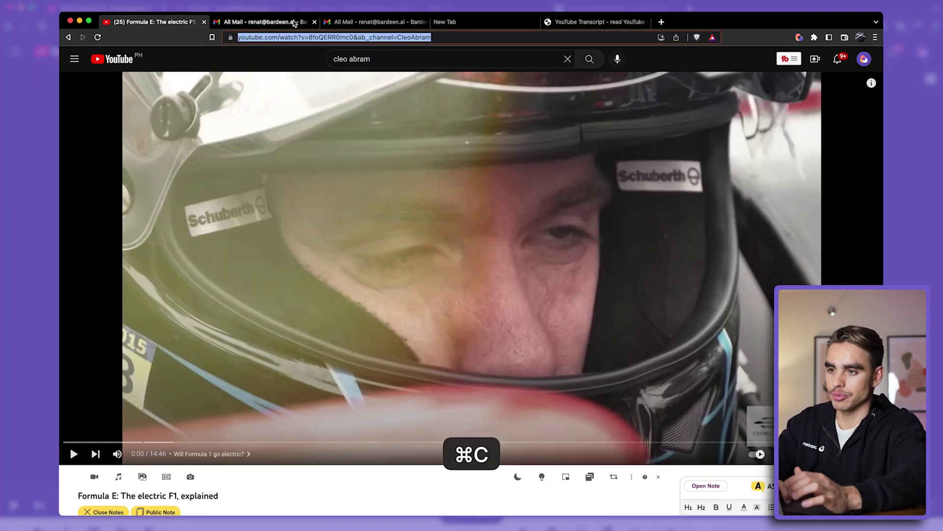
# - Paste the video URL into youtubetranscript.com, fetch the transcript, and select the resulting page address
pyautogui.click(585, 24)
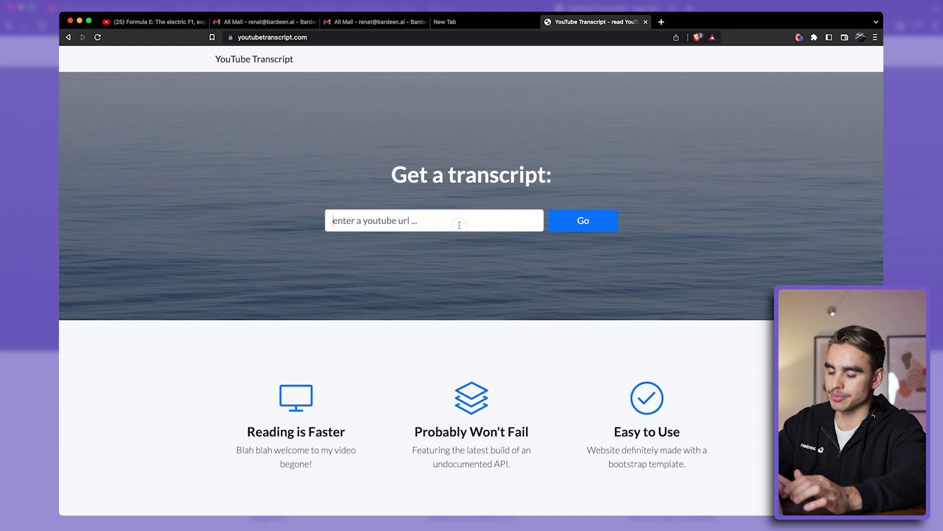
pyautogui.press('super+v')
pyautogui.click(551, 227)
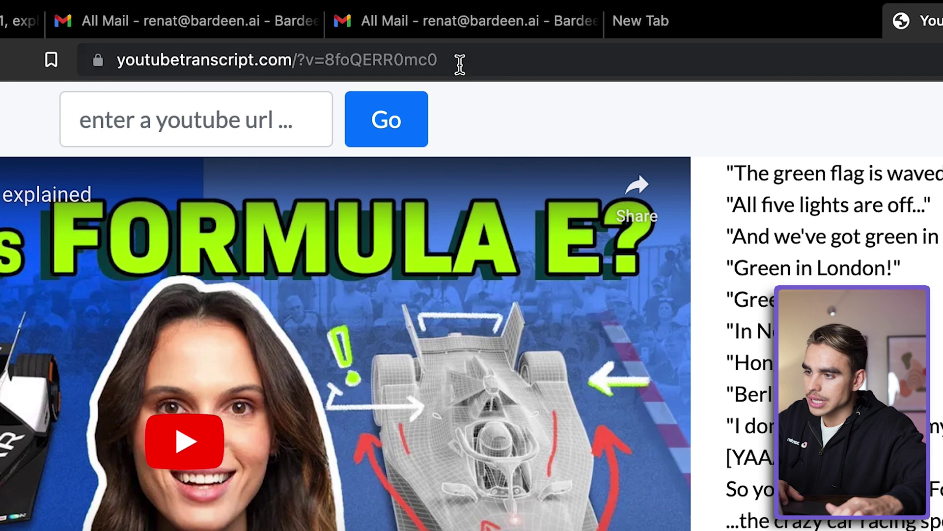
pyautogui.click(367, 38)
pyautogui.moveTo(447, 62); pyautogui.dragTo(117, 60)
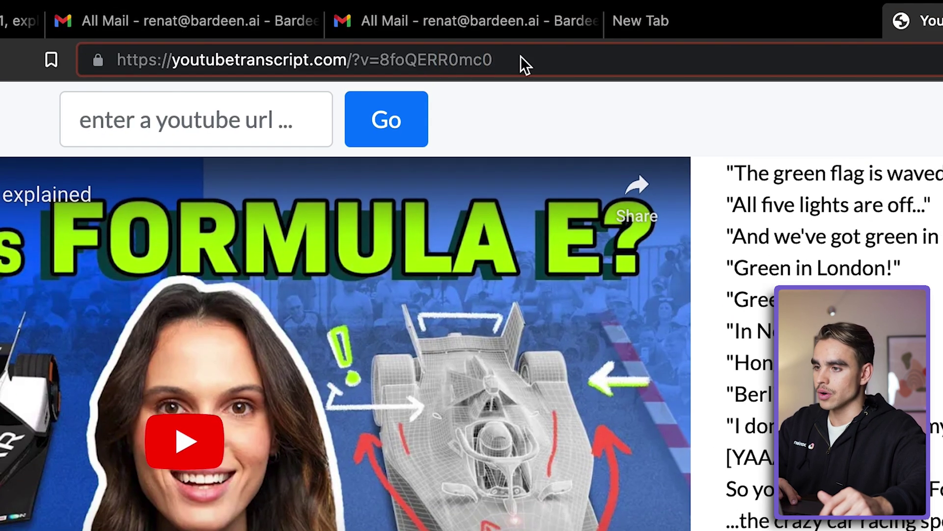
# - Compare the v=8foQERR0mc0 id in the transcript and YouTube URLs, then open the Bardeen playbook
pyautogui.moveTo(521, 57); pyautogui.dragTo(356, 58)
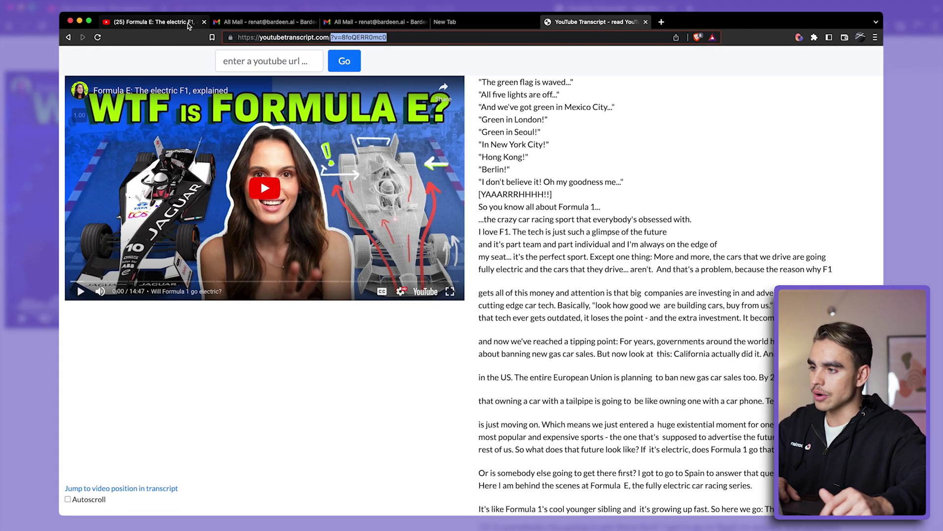
pyautogui.click(9, 22)
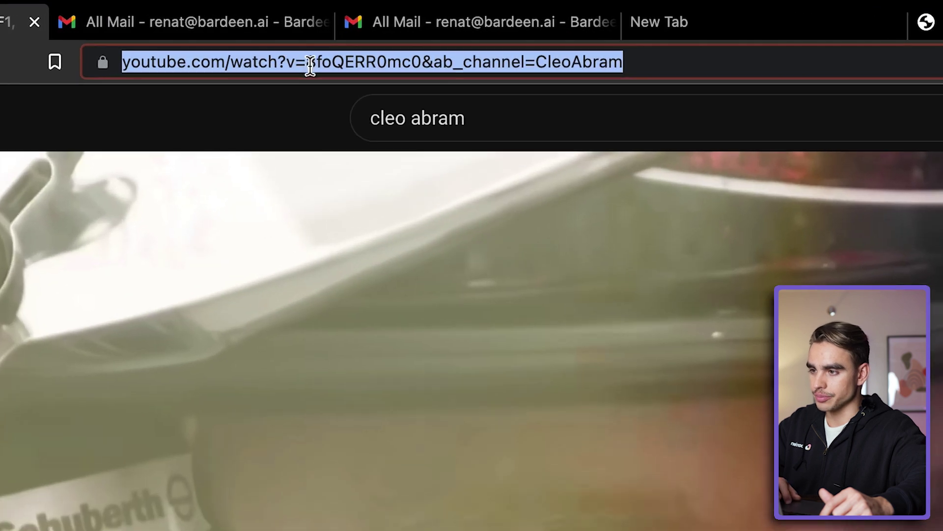
pyautogui.click(303, 38)
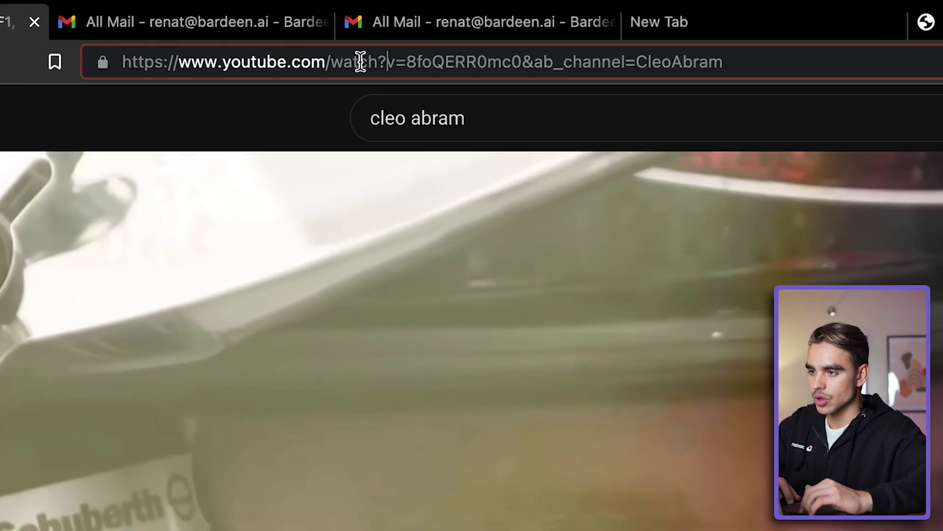
pyautogui.keyDown('shift'); pyautogui.click(523, 61); pyautogui.keyUp('shift')
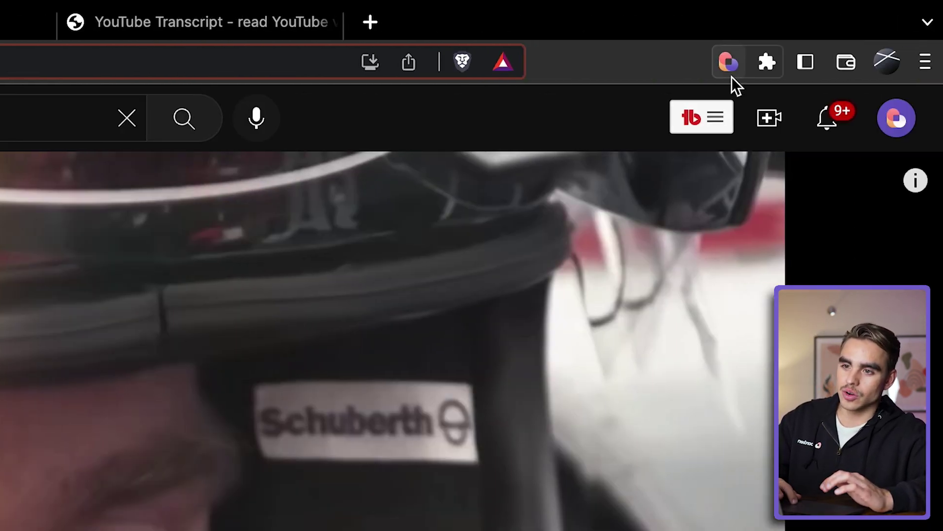
pyautogui.click(728, 67)
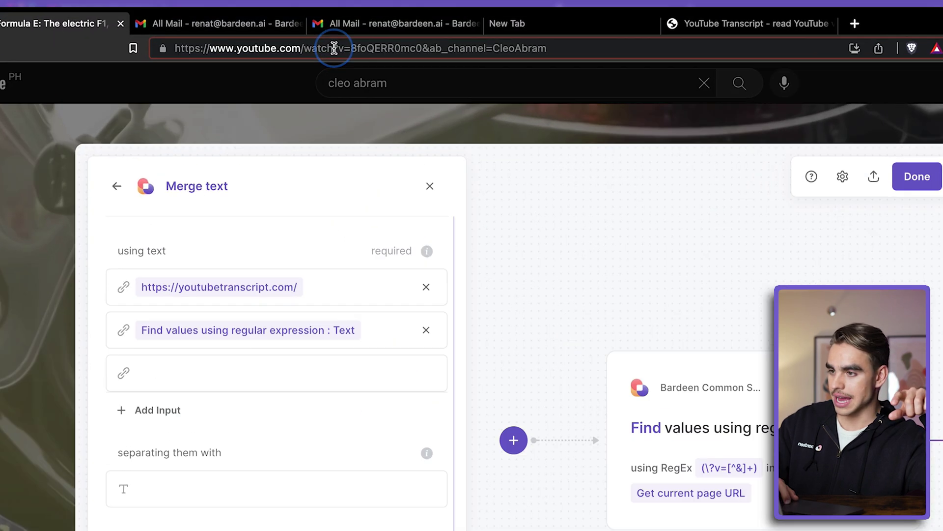
# - Highlight the YouTube URL's ab_channel and v=8foQERR0mc0 parts, then inspect the Merge text separator
pyautogui.moveTo(336, 37); pyautogui.dragTo(927, 63)
pyautogui.click(485, 64)
pyautogui.click(482, 69)
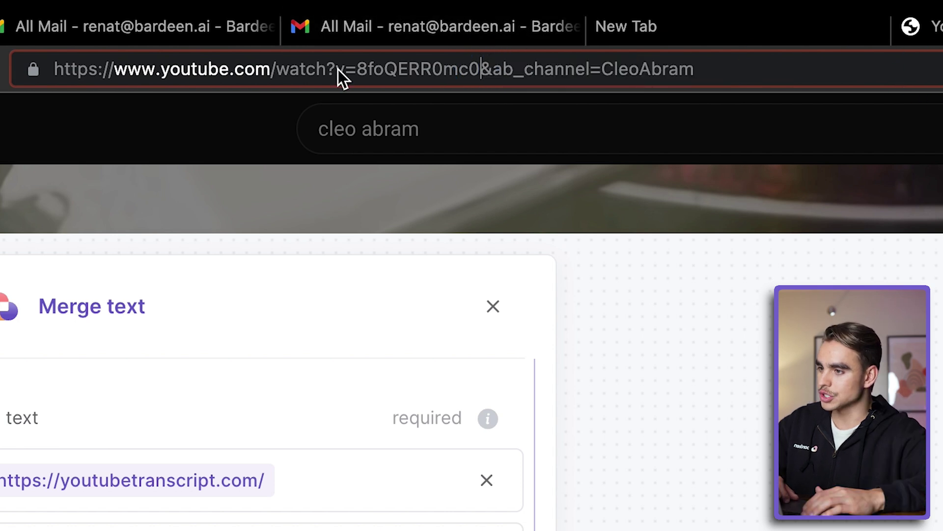
pyautogui.keyDown('shift'); pyautogui.click(336, 69); pyautogui.keyUp('shift')
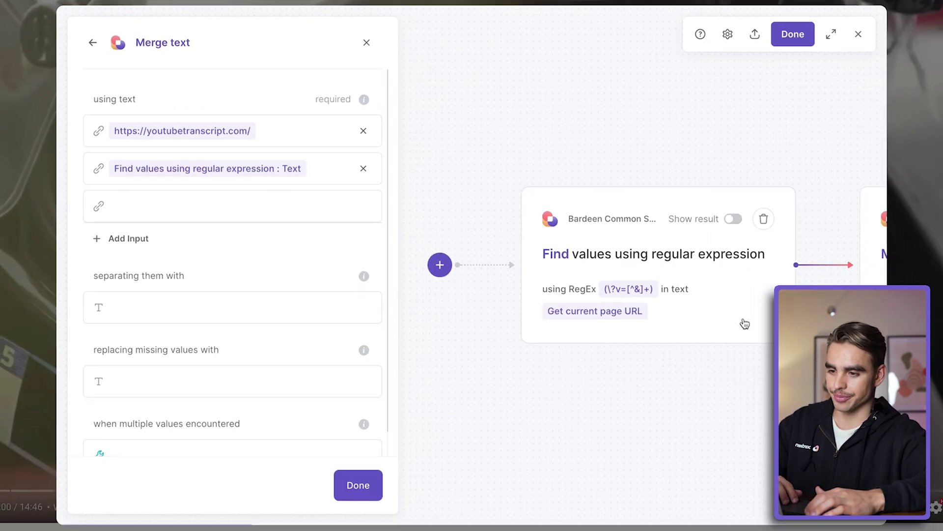
pyautogui.click(651, 245)
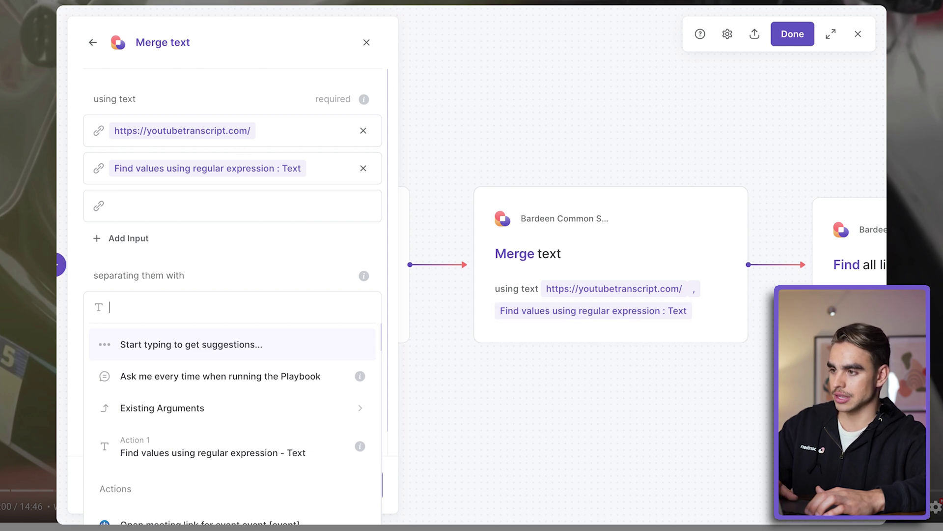
pyautogui.hscroll(5, 694, 307)
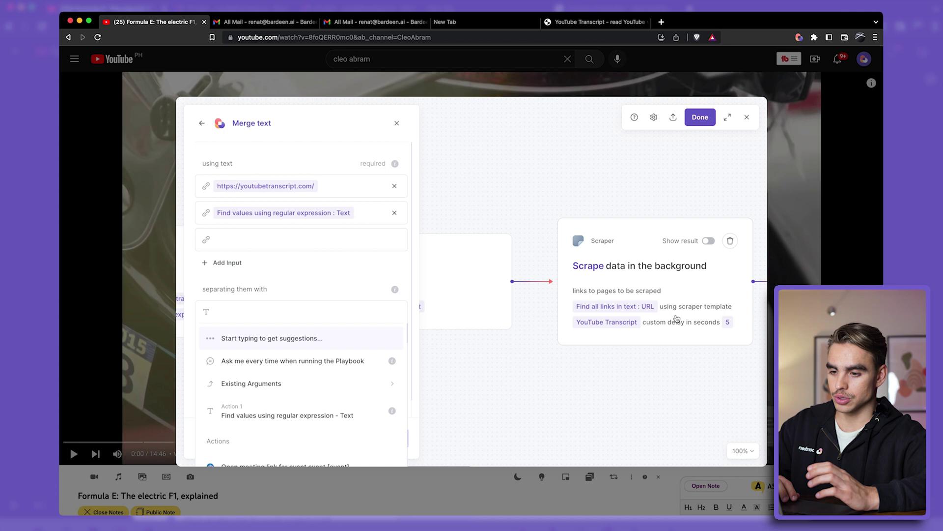
# - Highlight the scraped transcript text, reopen Bardeen with Option+B, and scroll to the OpenAI summary step
pyautogui.hscroll(3, 639, 327)
pyautogui.hscroll(2, 655, 330)
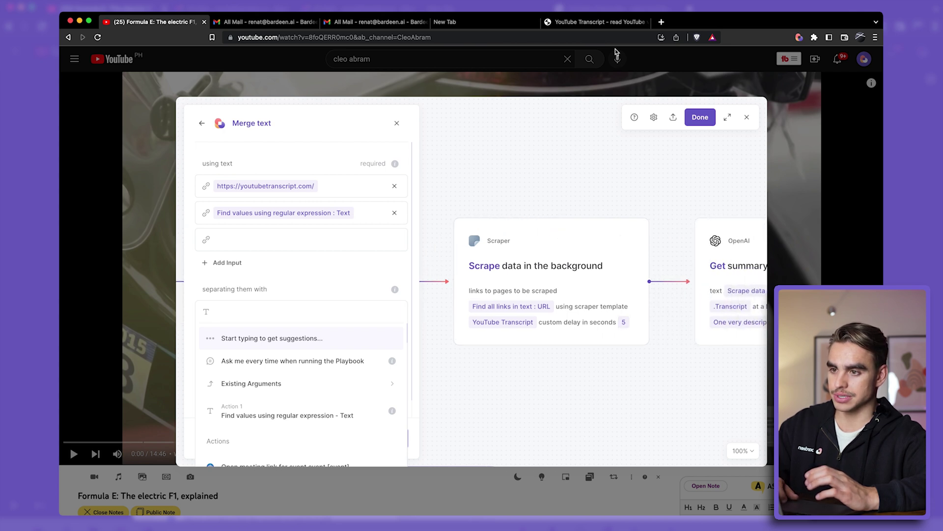
pyautogui.click(599, 22)
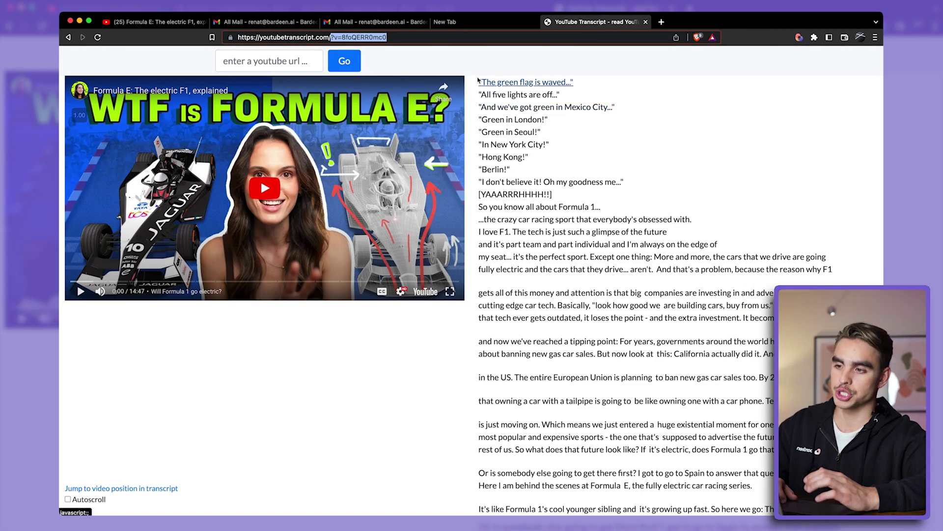
pyautogui.moveTo(478, 79); pyautogui.dragTo(745, 191)
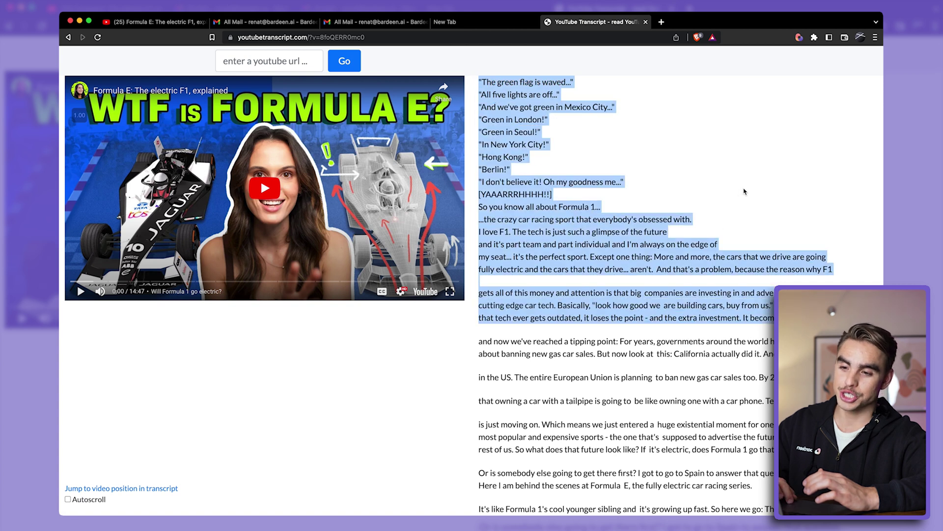
pyautogui.click(744, 191)
pyautogui.hotkey('alt', 'b')
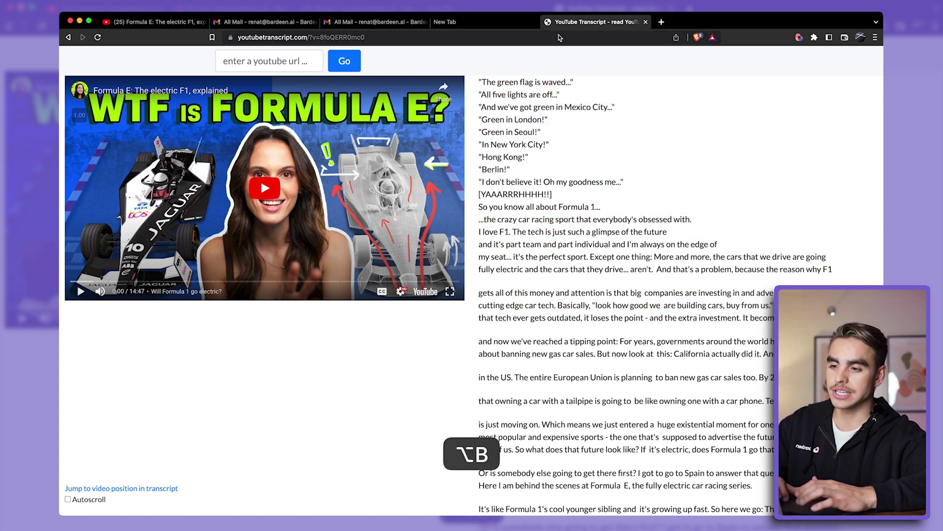
pyautogui.hscroll(15, 646, 298)
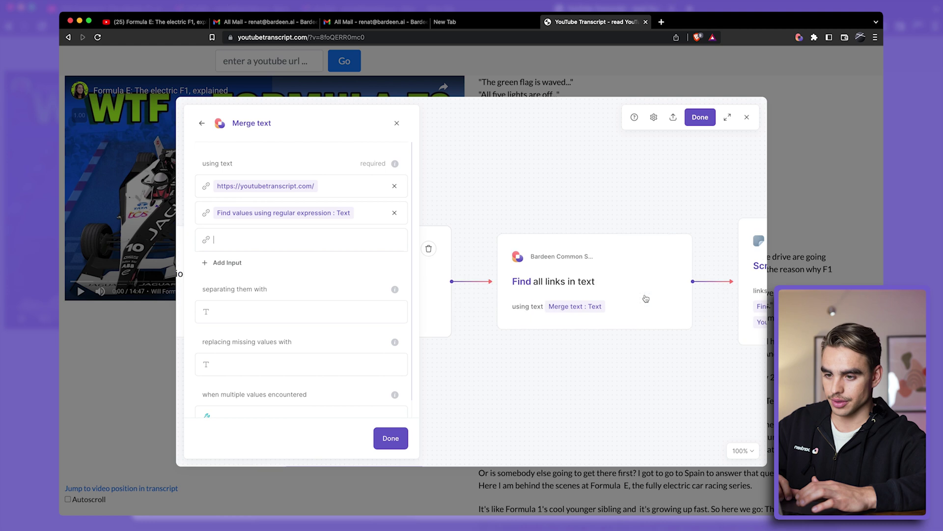
pyautogui.hscroll(5, 646, 298)
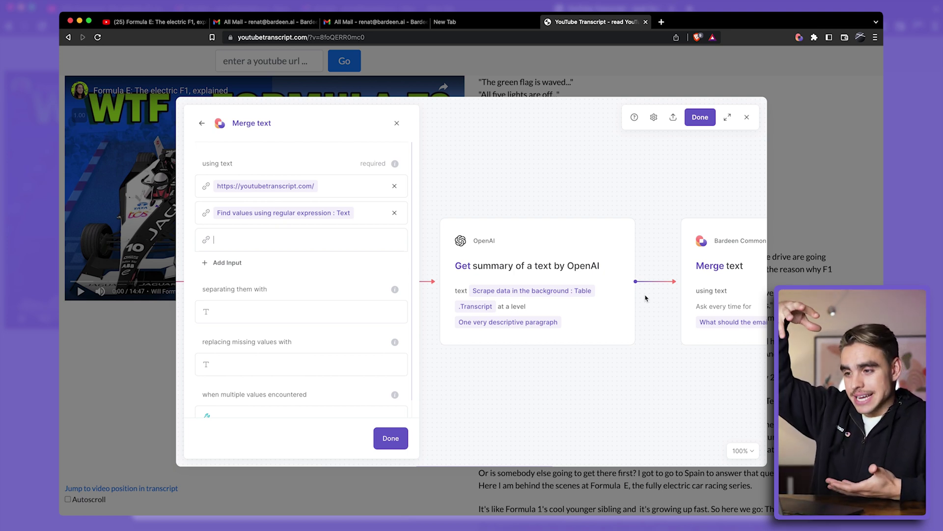
# - Review the second Merge text step's inputs, then the OpenAI composed-email step feeding the Gmail draft
pyautogui.moveTo(532, 269)
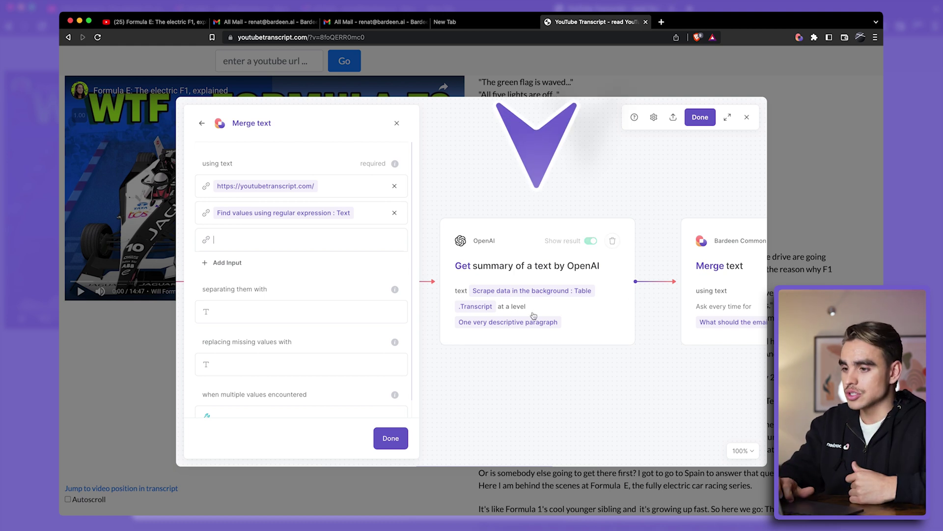
pyautogui.click(720, 265)
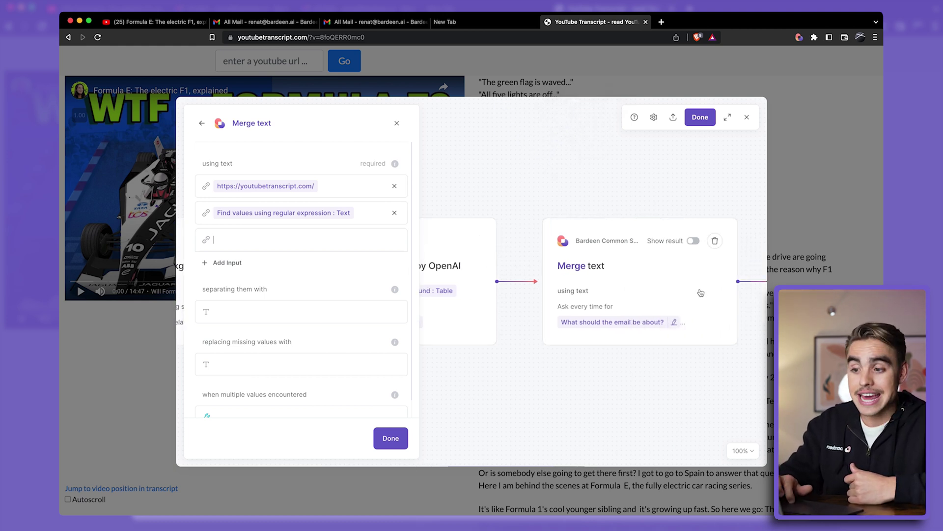
pyautogui.click(406, 236)
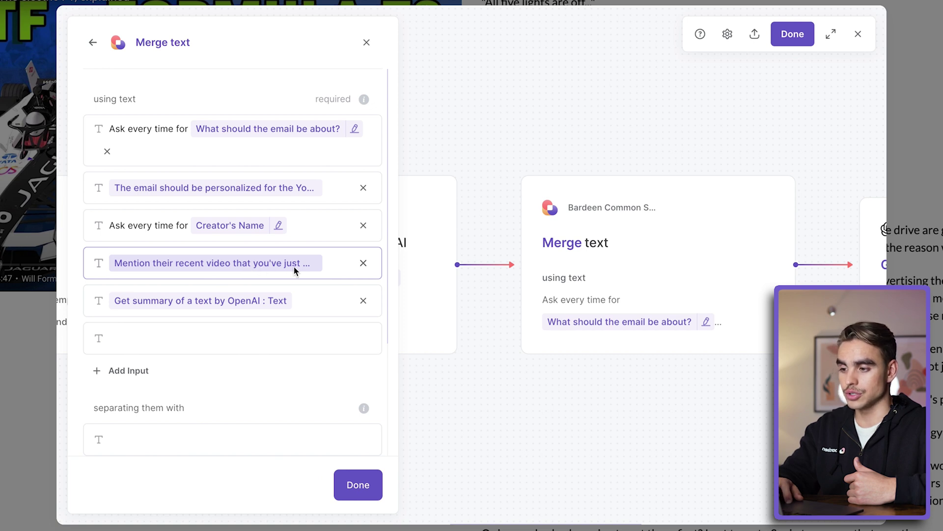
pyautogui.hscroll(3, 721, 207)
pyautogui.hscroll(5, 720, 208)
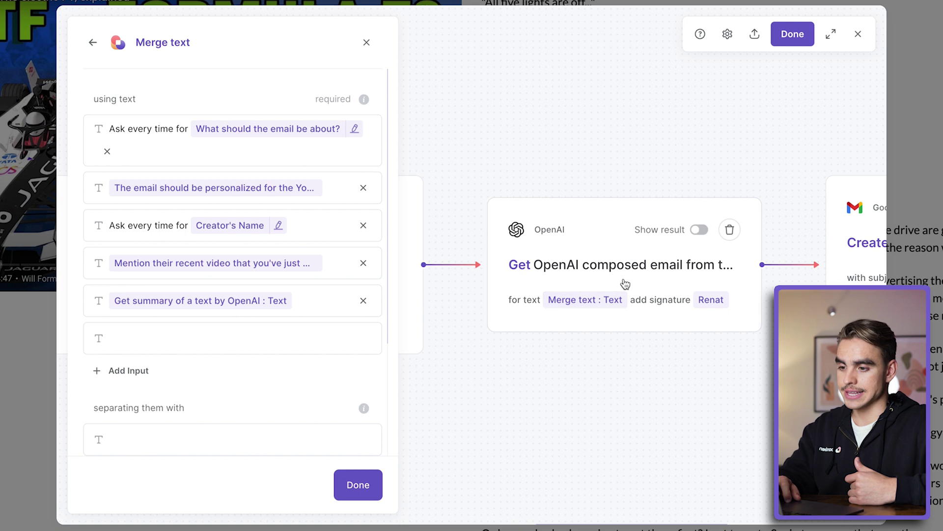
pyautogui.click(625, 284)
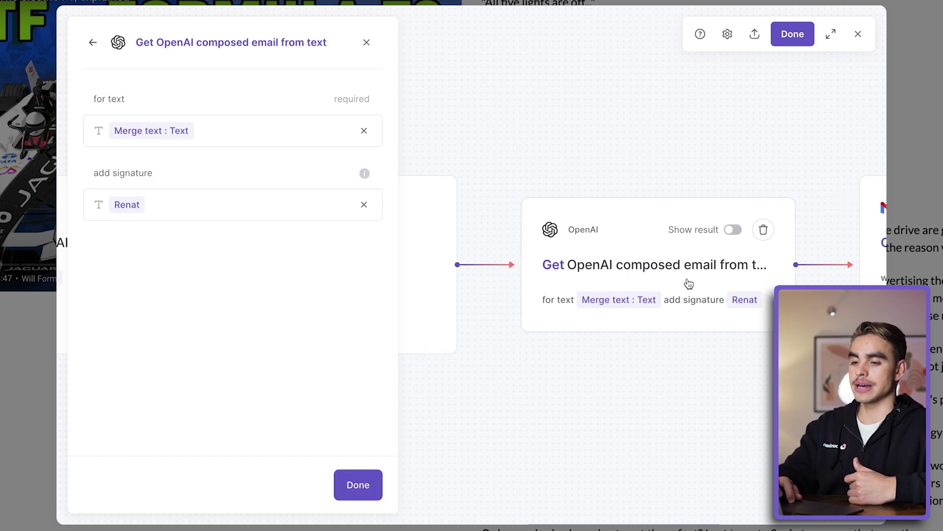
pyautogui.hscroll(10, 712, 282)
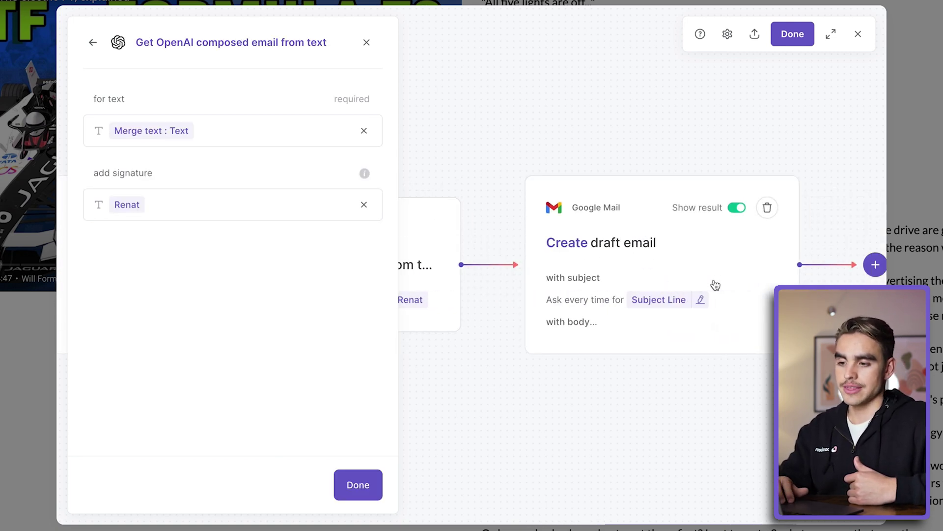
pyautogui.hscroll(2, 715, 285)
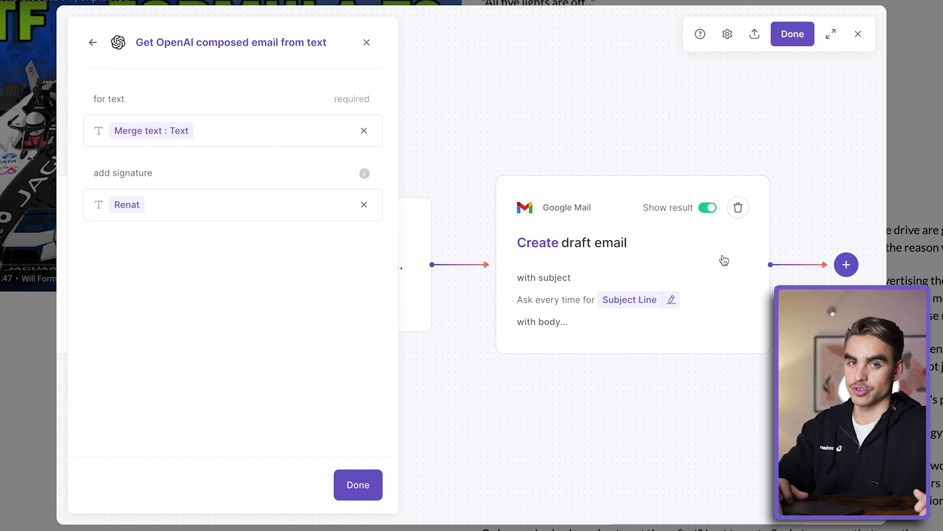